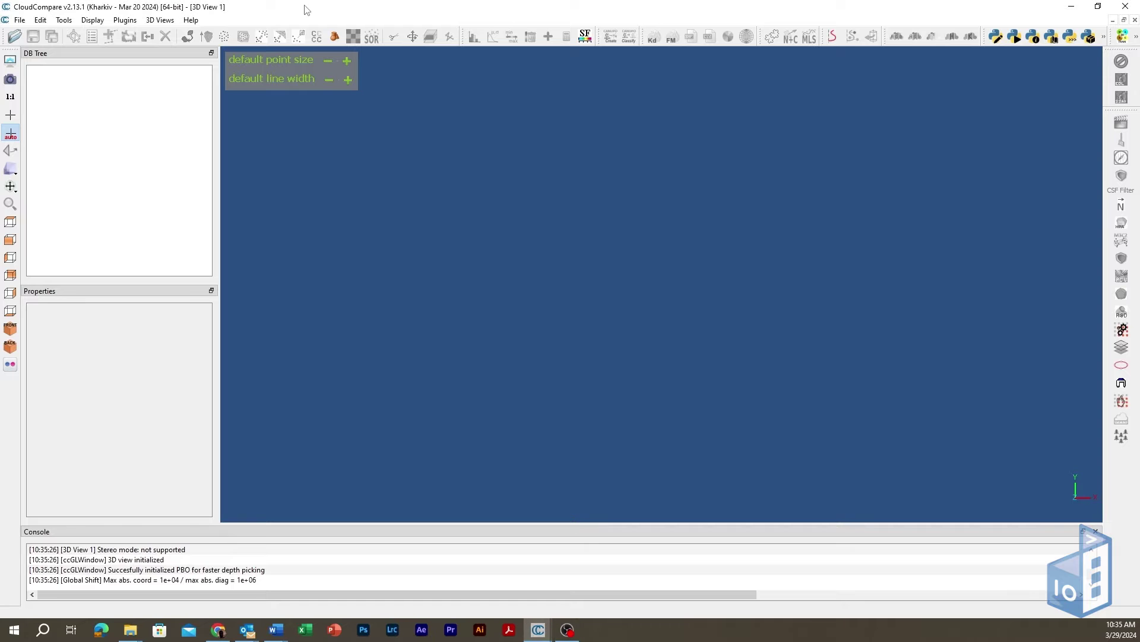
- Check the installed CloudCompare version information
{"action": "left_click", "coordinate": [193, 21]}
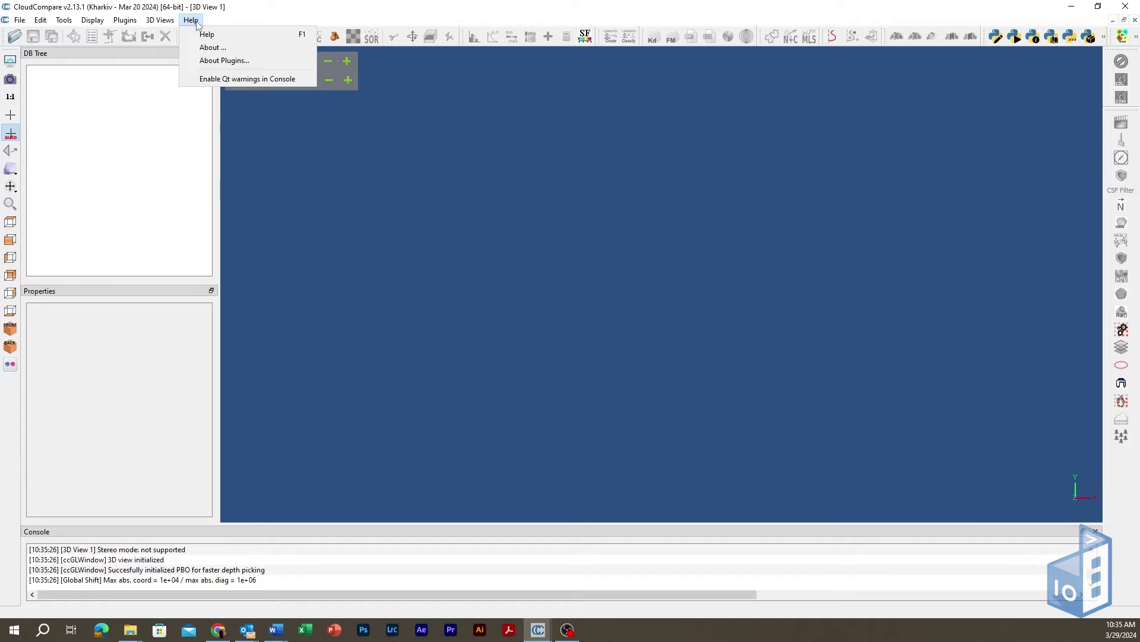
{"action": "left_click", "coordinate": [217, 49]}
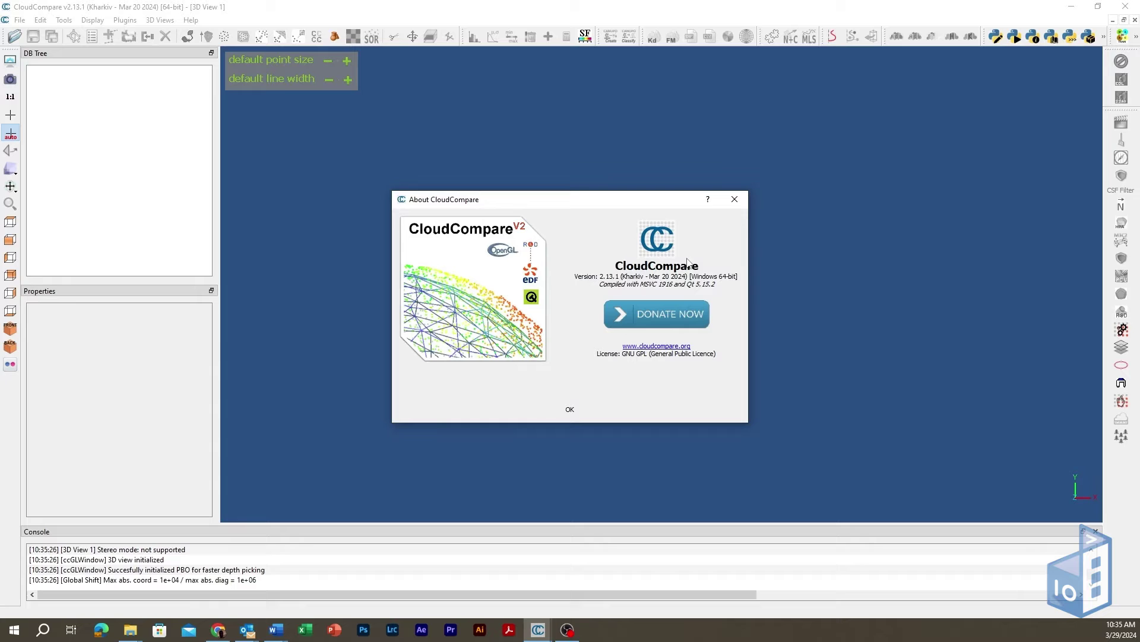
{"action": "left_click", "coordinate": [736, 201]}
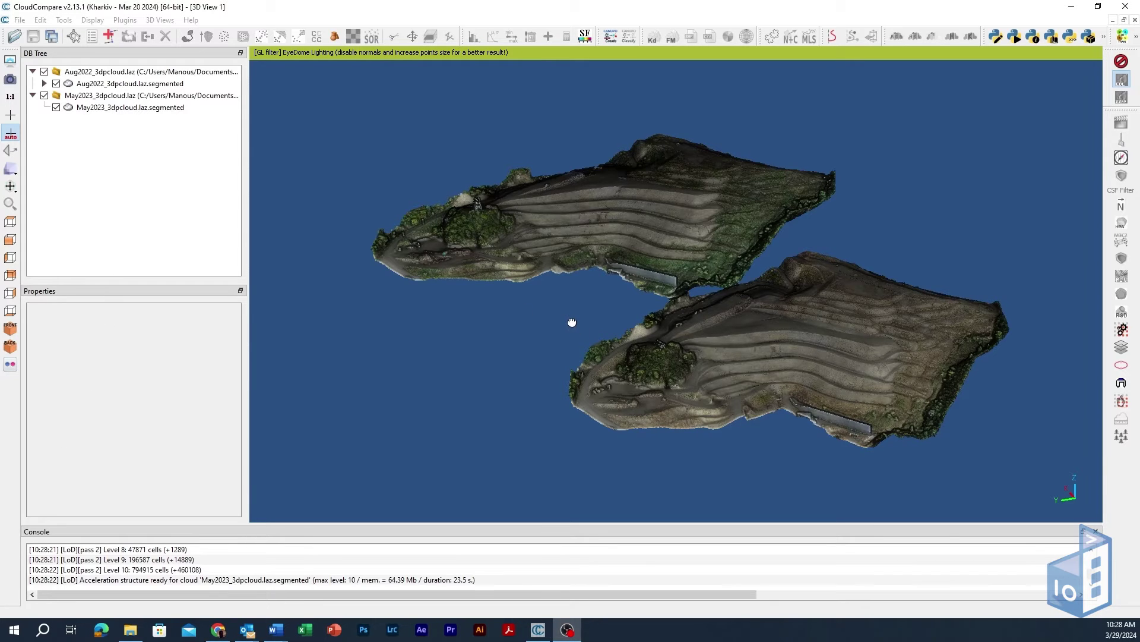
- Start point-pair registration on both segmented clouds with May2023_3dpcloud.laz.segmented as the aligned entity, and leave without registering
{"action": "mouse_move", "coordinate": [572, 323]}
{"action": "left_mouse_down"}
{"action": "mouse_move", "coordinate": [567, 298]}
{"action": "mouse_move", "coordinate": [569, 309]}
{"action": "left_mouse_up"}
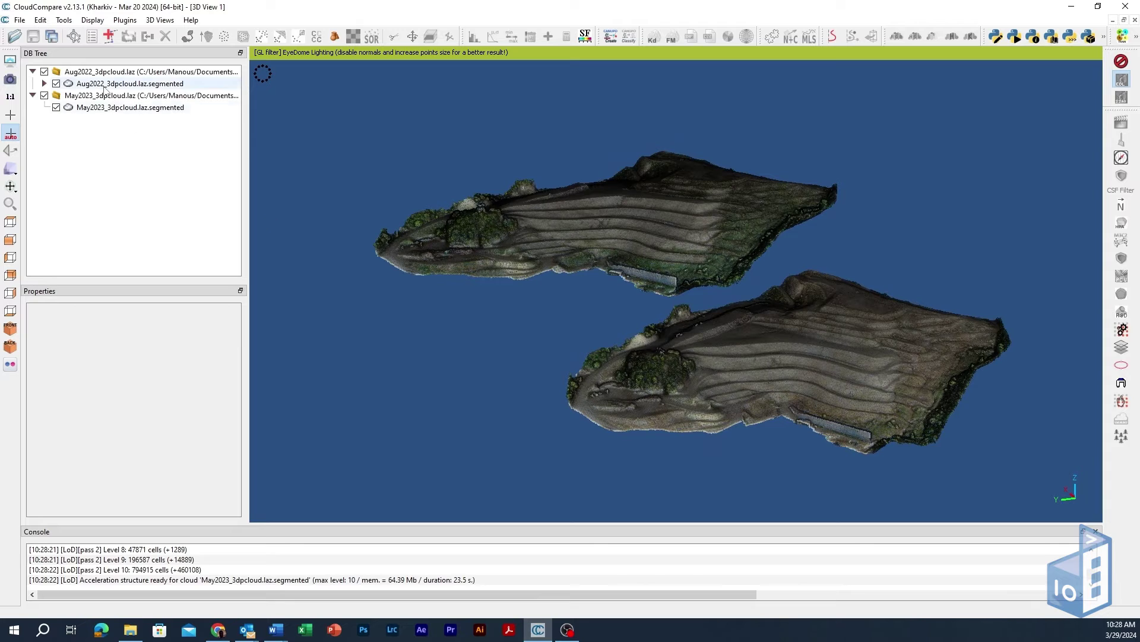
{"action": "left_click", "coordinate": [104, 86]}
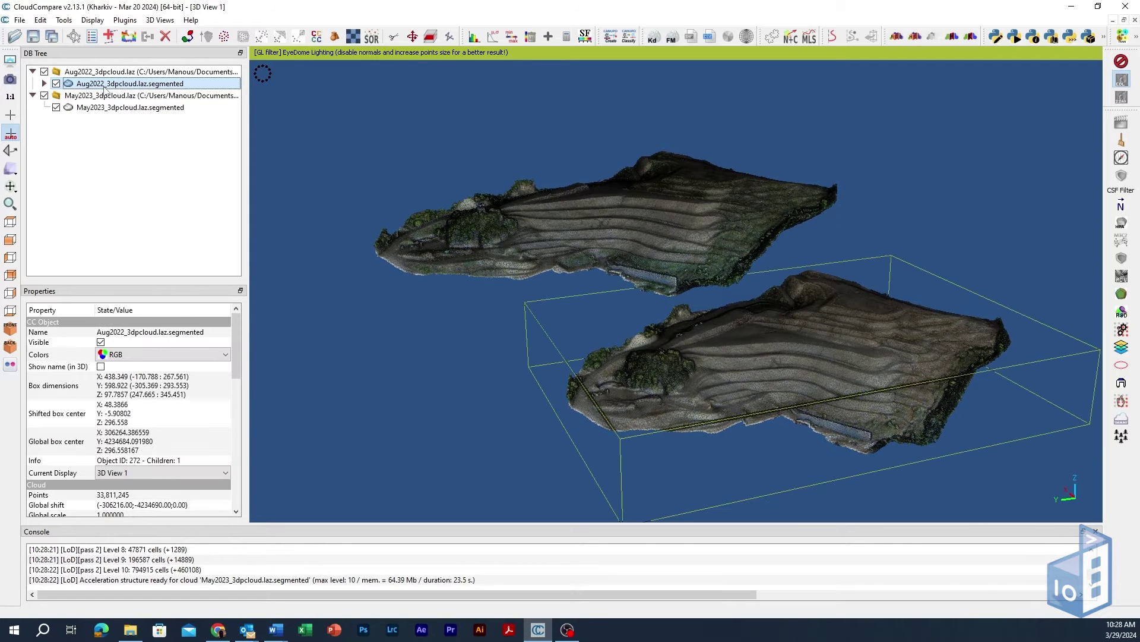
{"action": "left_click", "coordinate": [104, 110], "text": "ctrl"}
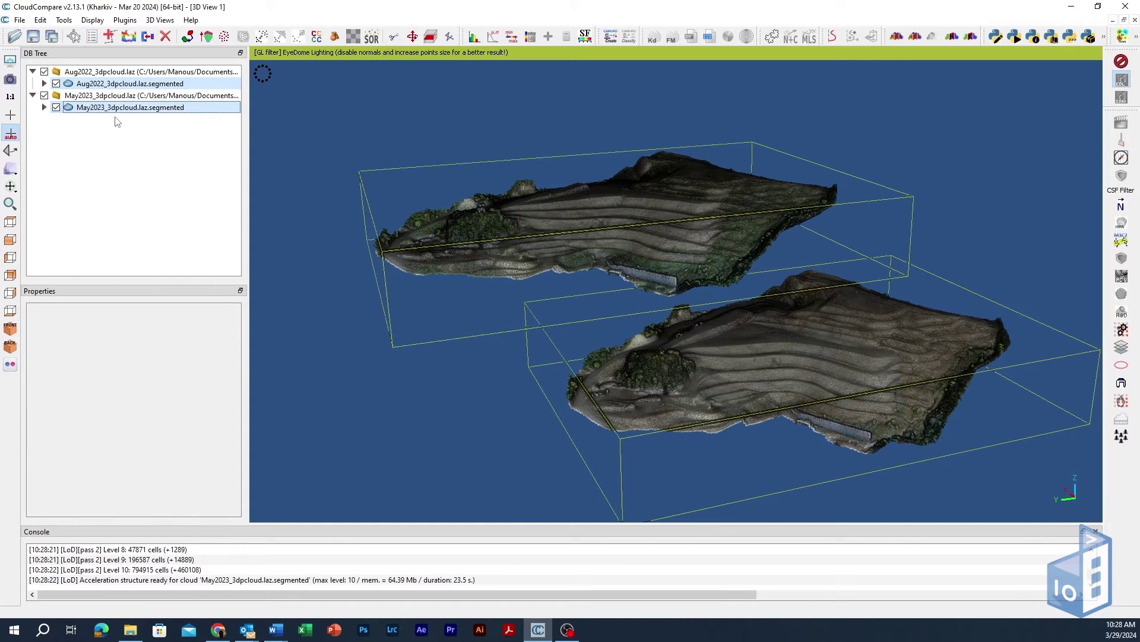
{"action": "left_click", "coordinate": [187, 38]}
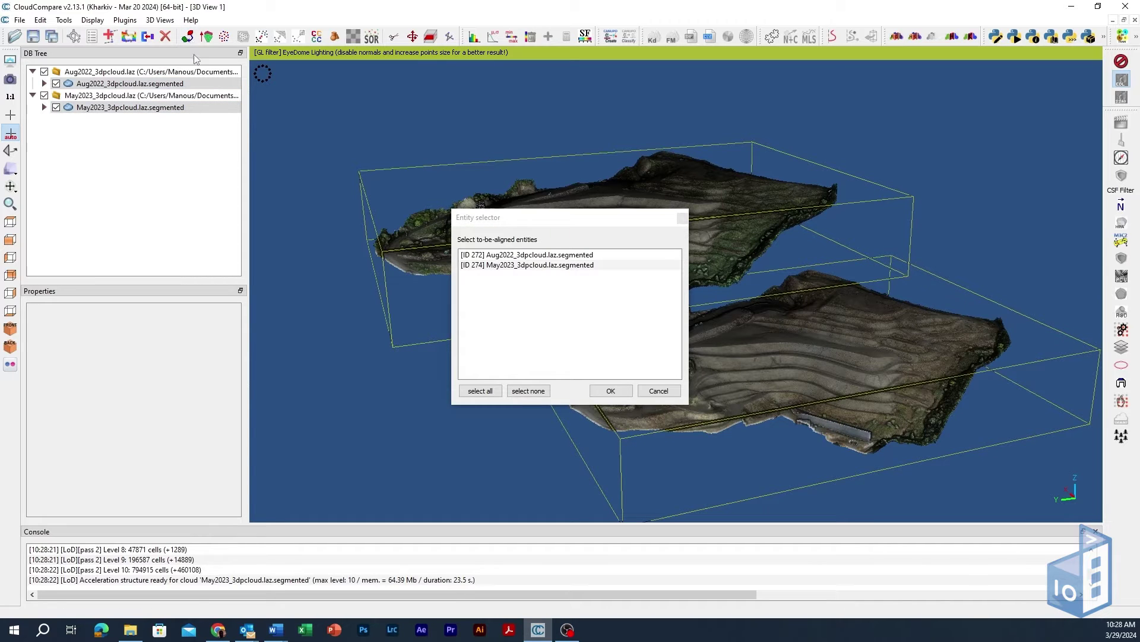
{"action": "left_click", "coordinate": [514, 266]}
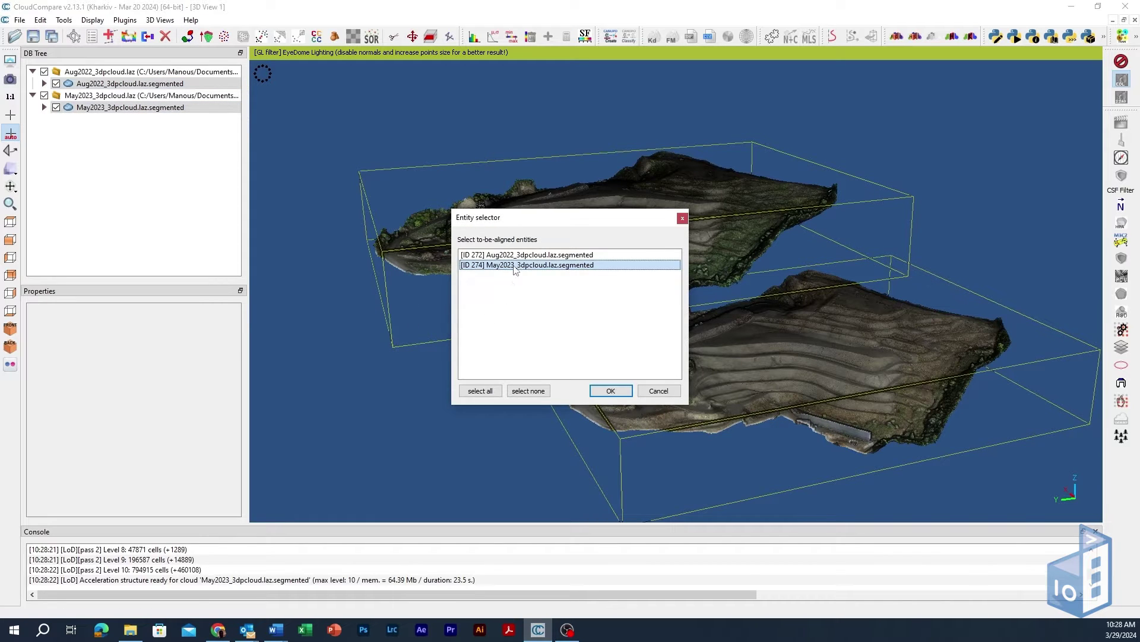
{"action": "left_click", "coordinate": [611, 391]}
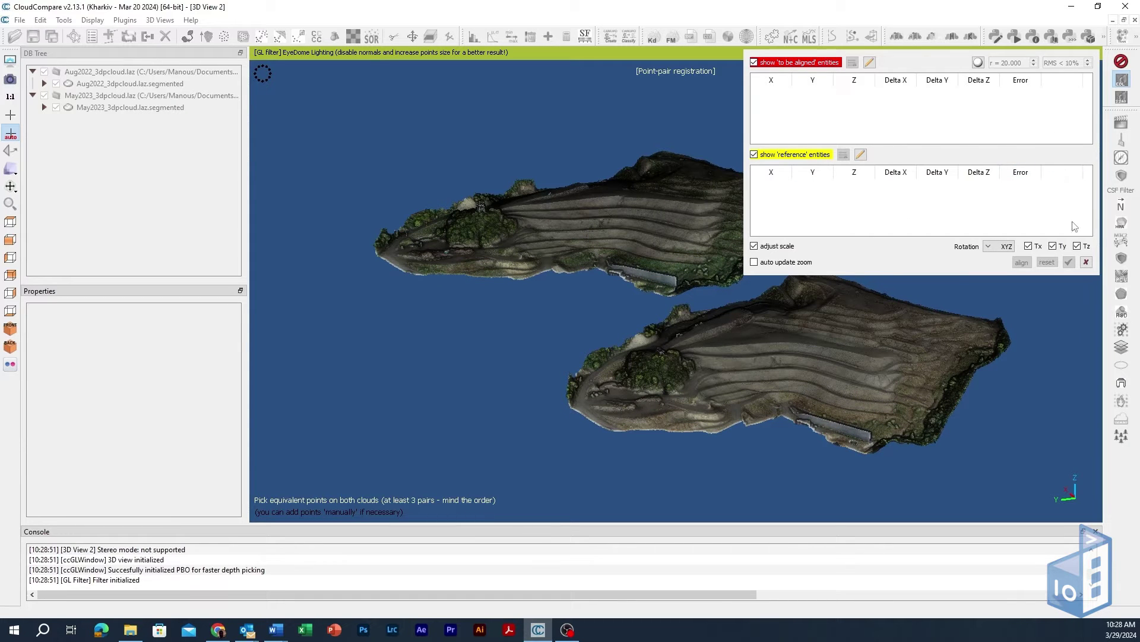
{"action": "left_click", "coordinate": [1087, 262]}
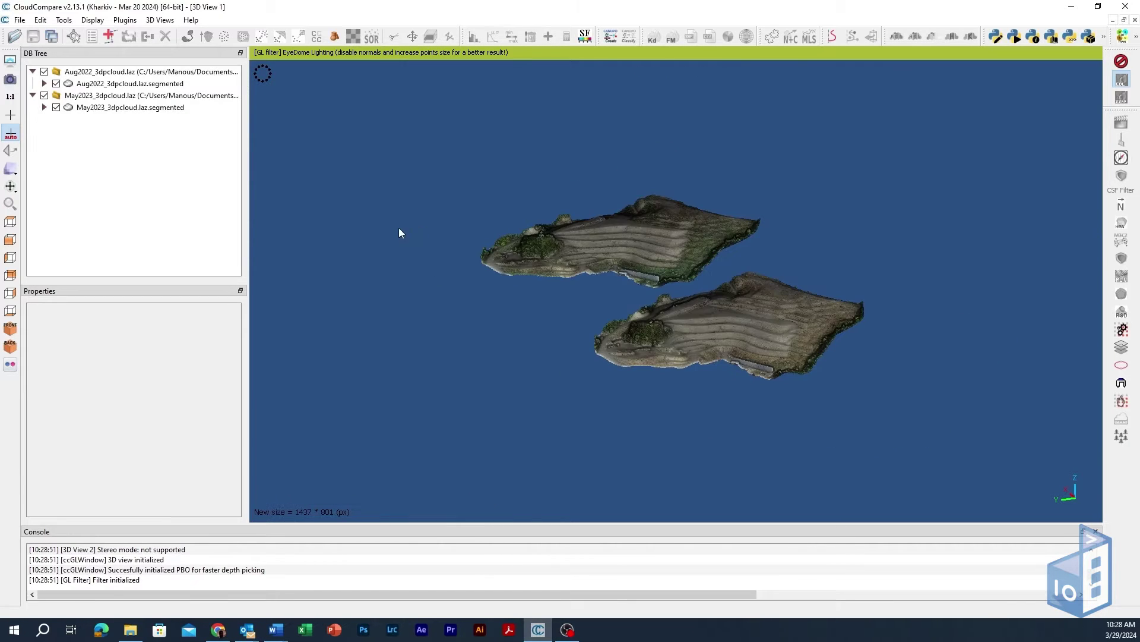
- Open fine registration for both segmented clouds, try swapping the aligned and reference roles, and cancel it
{"action": "left_click", "coordinate": [93, 84]}
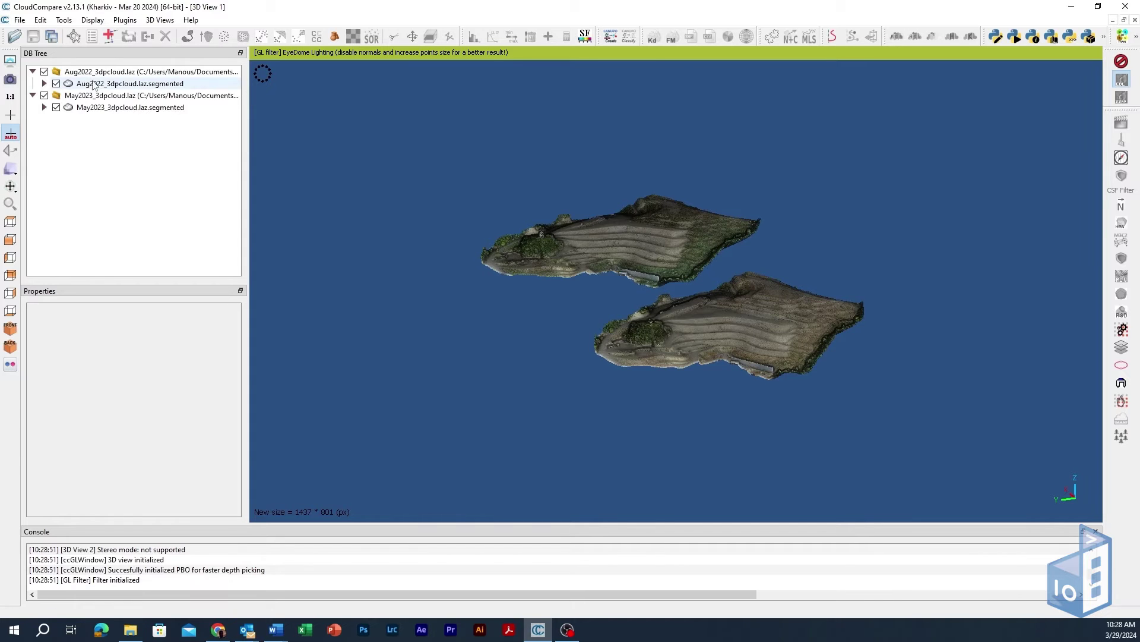
{"action": "left_click", "coordinate": [94, 108], "text": "ctrl"}
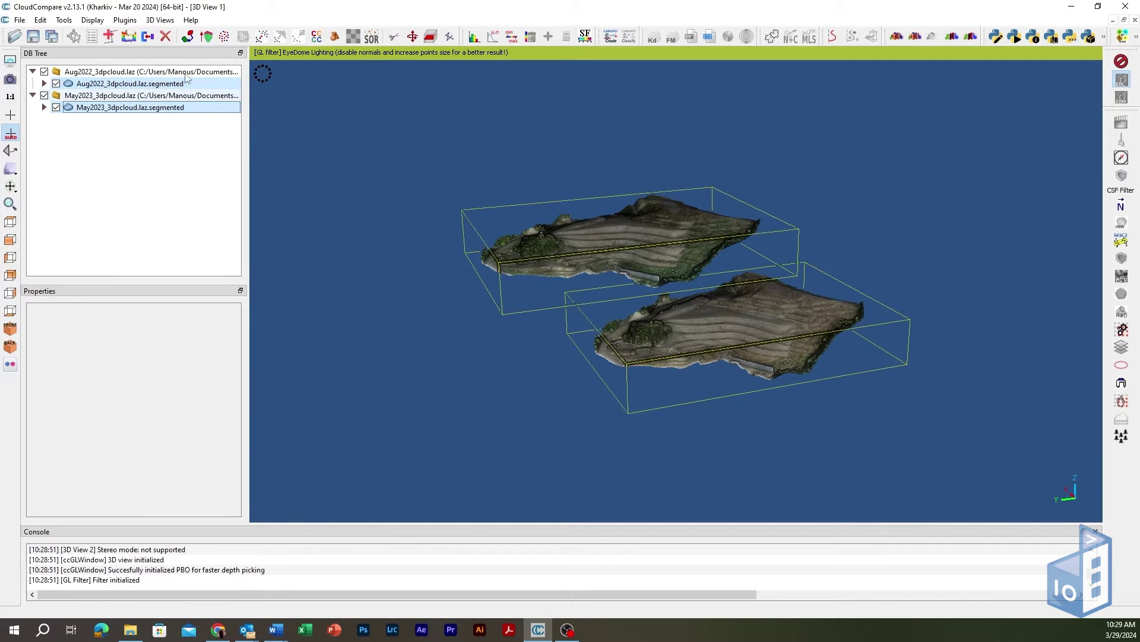
{"action": "left_click", "coordinate": [207, 38]}
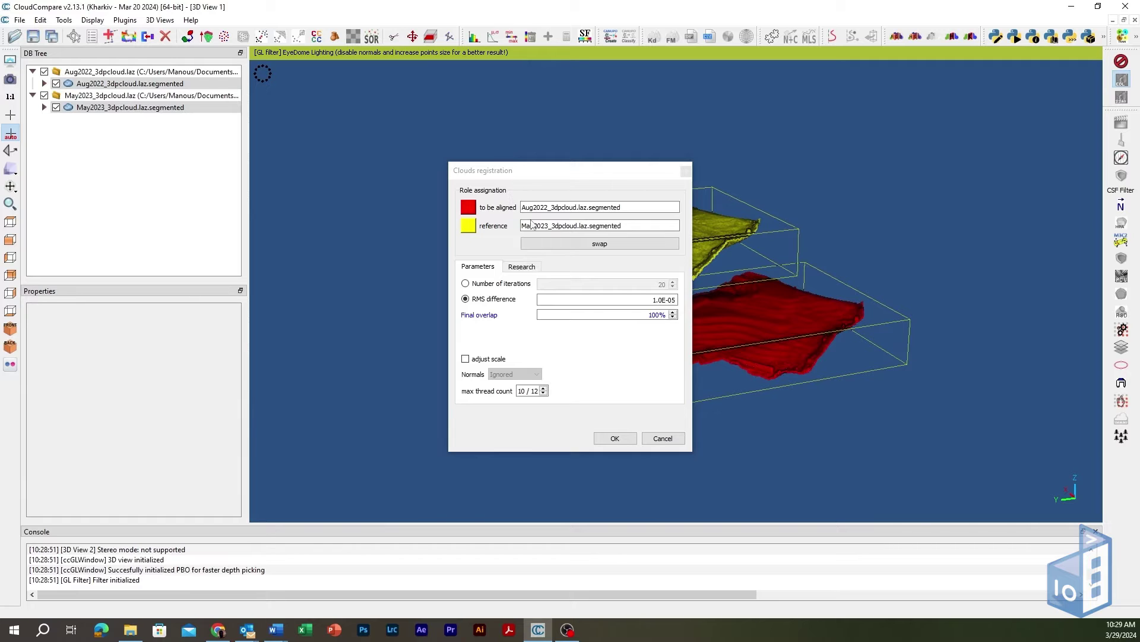
{"action": "left_click", "coordinate": [542, 243]}
{"action": "left_click", "coordinate": [543, 243]}
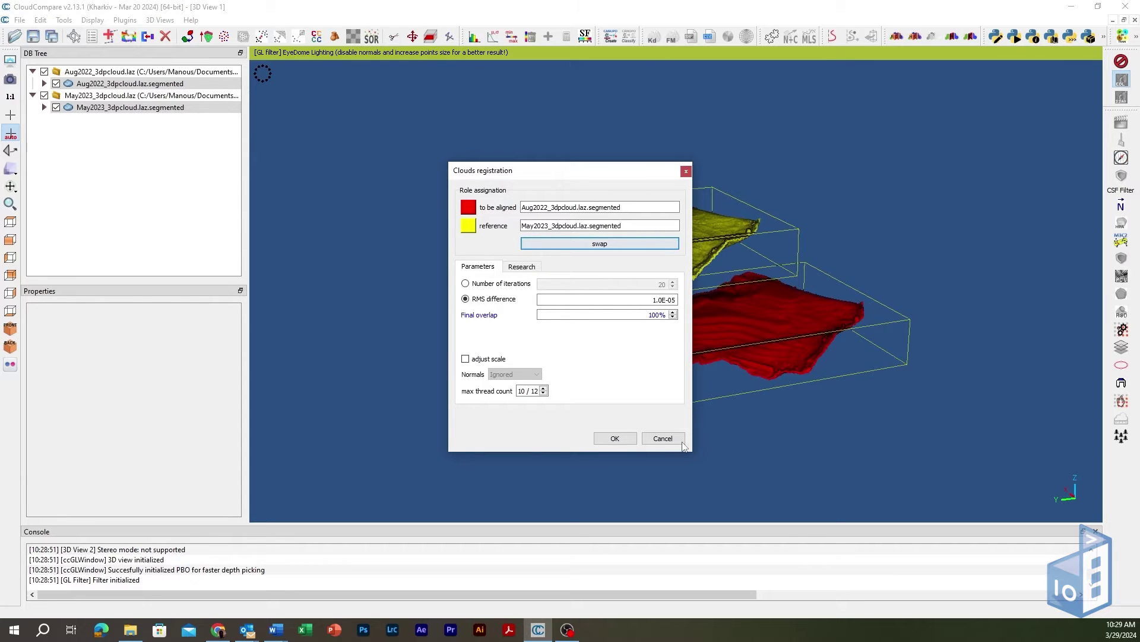
{"action": "left_click", "coordinate": [654, 438]}
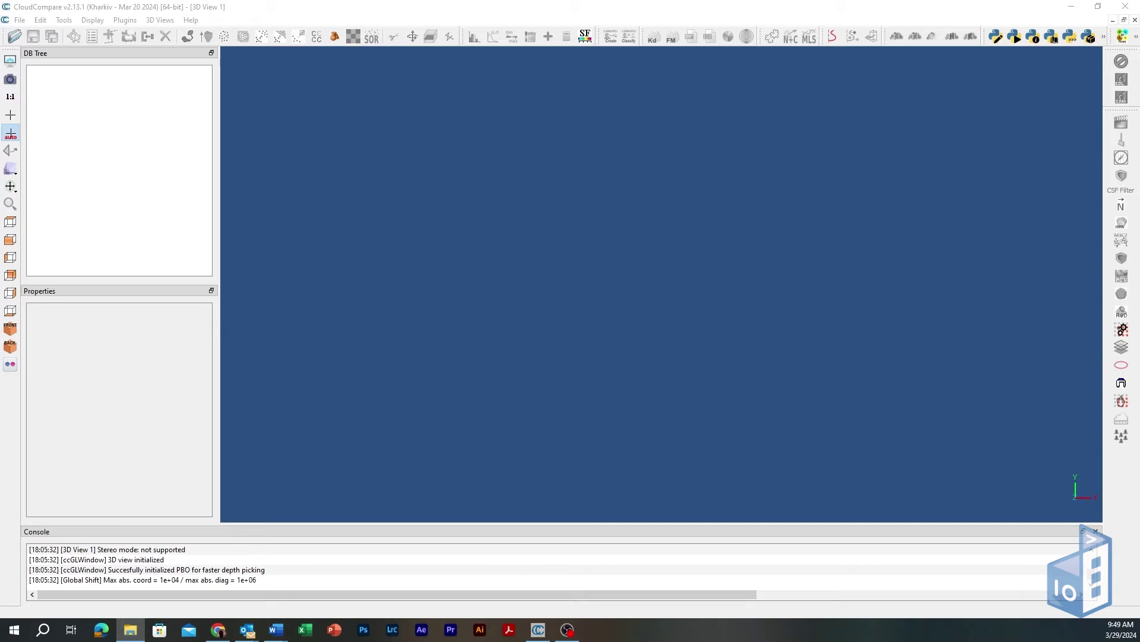
- Load Aug2022_3dpcloud.laz and May2023_3dpcloud.laz with all standard fields, applying global shift -306216, -4234690, 0 to both
{"action": "left_click_drag", "start_coordinate": [162, 177], "coordinate": [467, 232]}
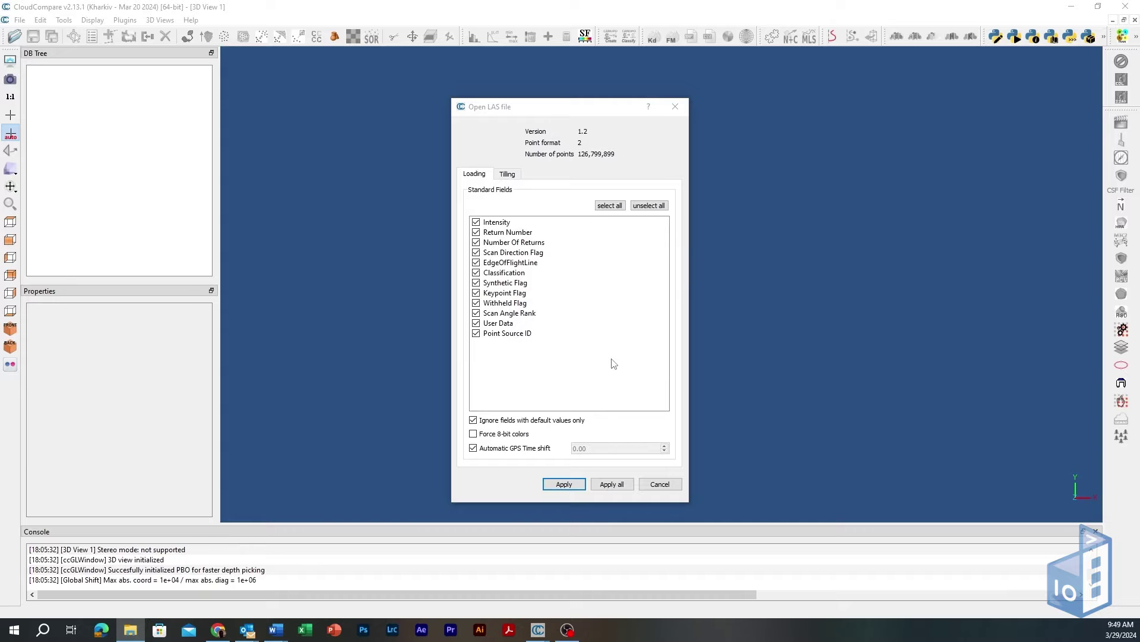
{"action": "left_click", "coordinate": [612, 484]}
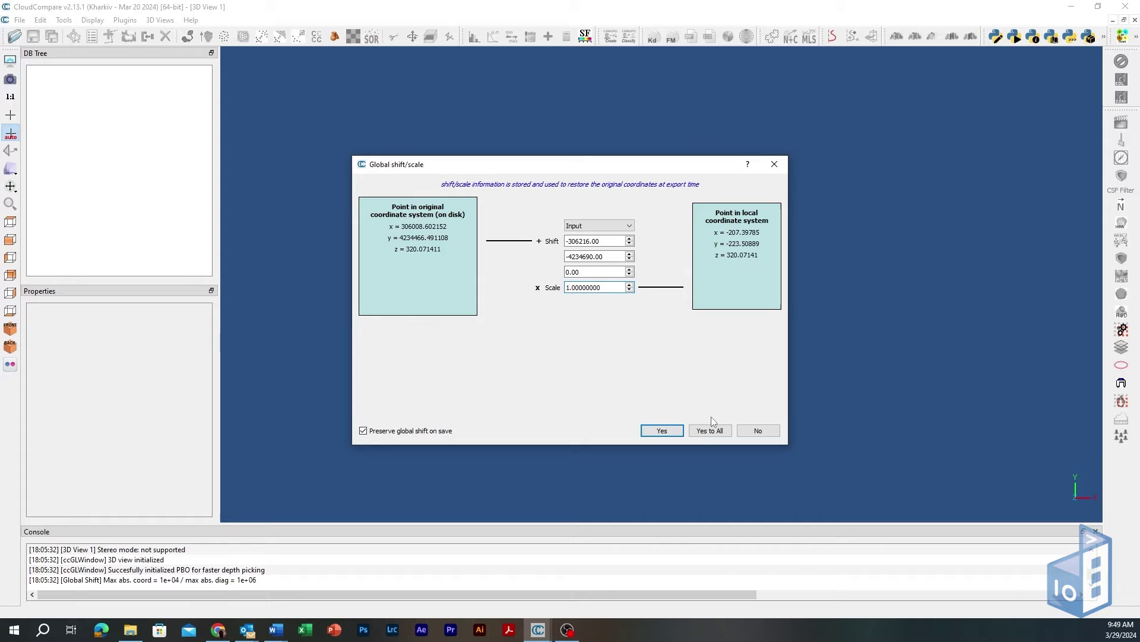
{"action": "left_click", "coordinate": [710, 433]}
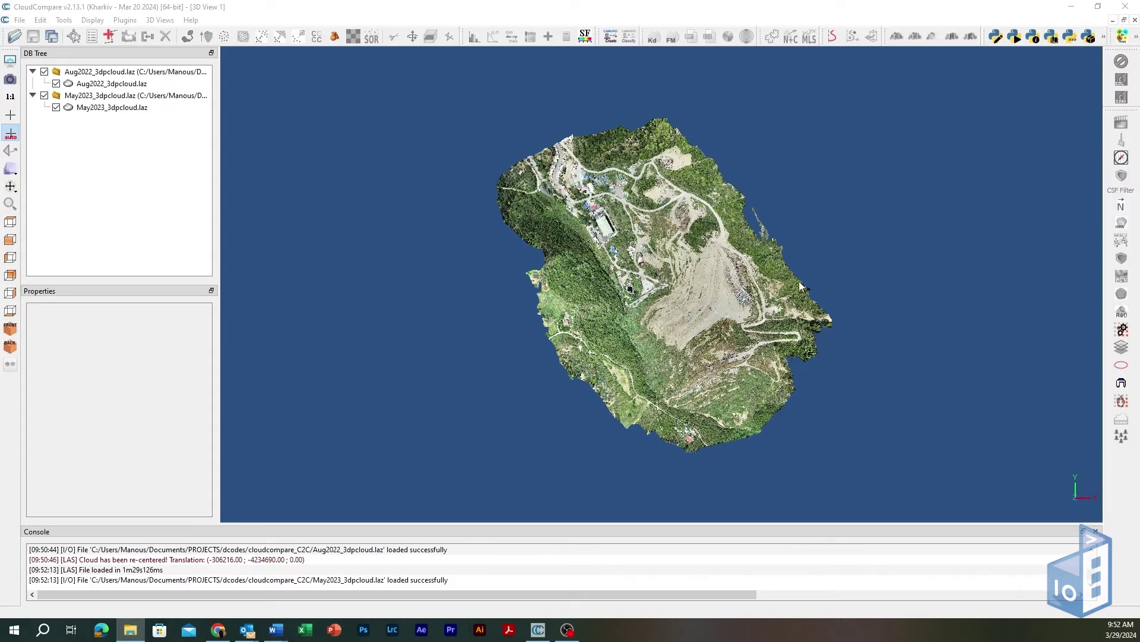
- Enable the EyeDome Lighting filter for the view of the two loaded clouds
{"action": "left_click_drag", "start_coordinate": [690, 366], "coordinate": [697, 294]}
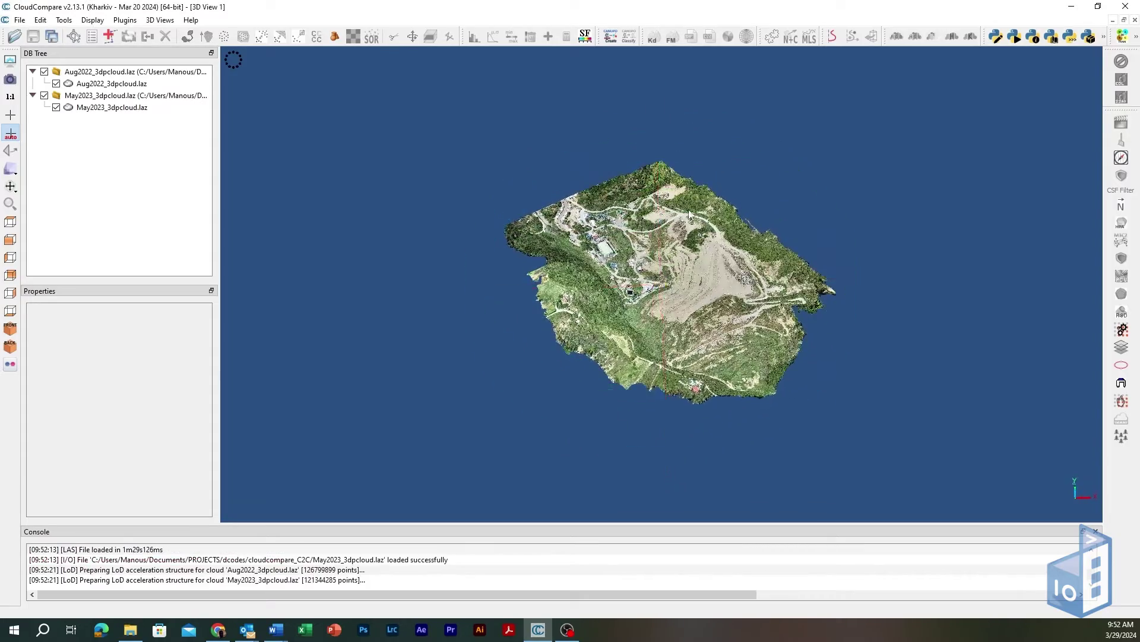
{"action": "scroll", "coordinate": [697, 294], "scroll_direction": "up", "scroll_amount": 6}
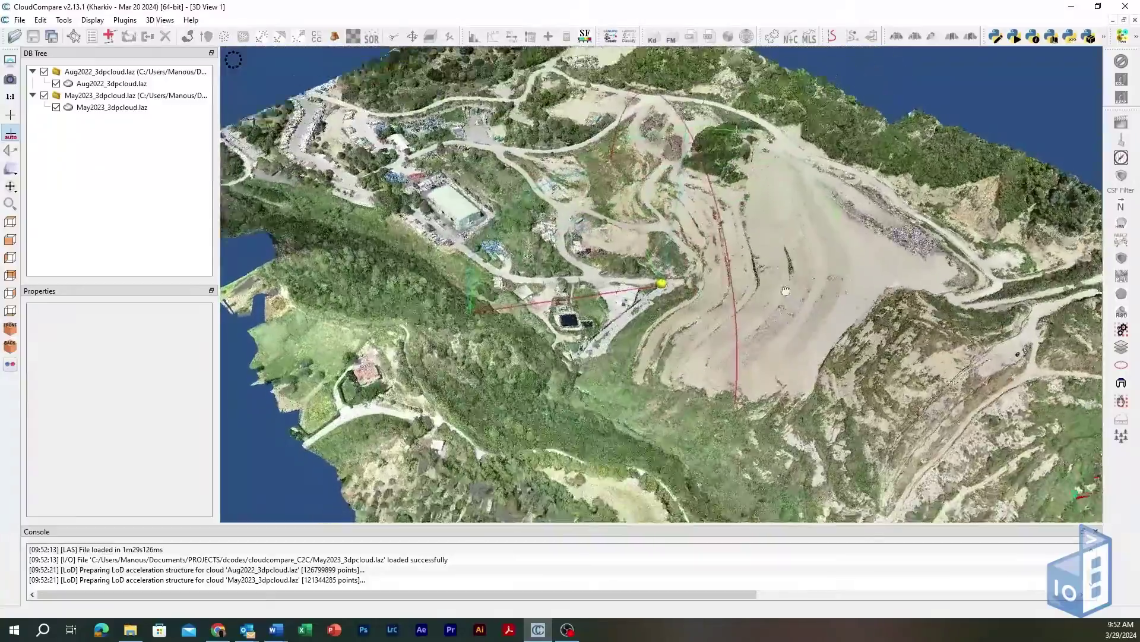
{"action": "scroll", "coordinate": [786, 290], "scroll_direction": "down", "scroll_amount": 4}
{"action": "left_click_drag", "start_coordinate": [786, 290], "coordinate": [779, 237]}
{"action": "left_click_drag", "start_coordinate": [601, 348], "coordinate": [927, 381]}
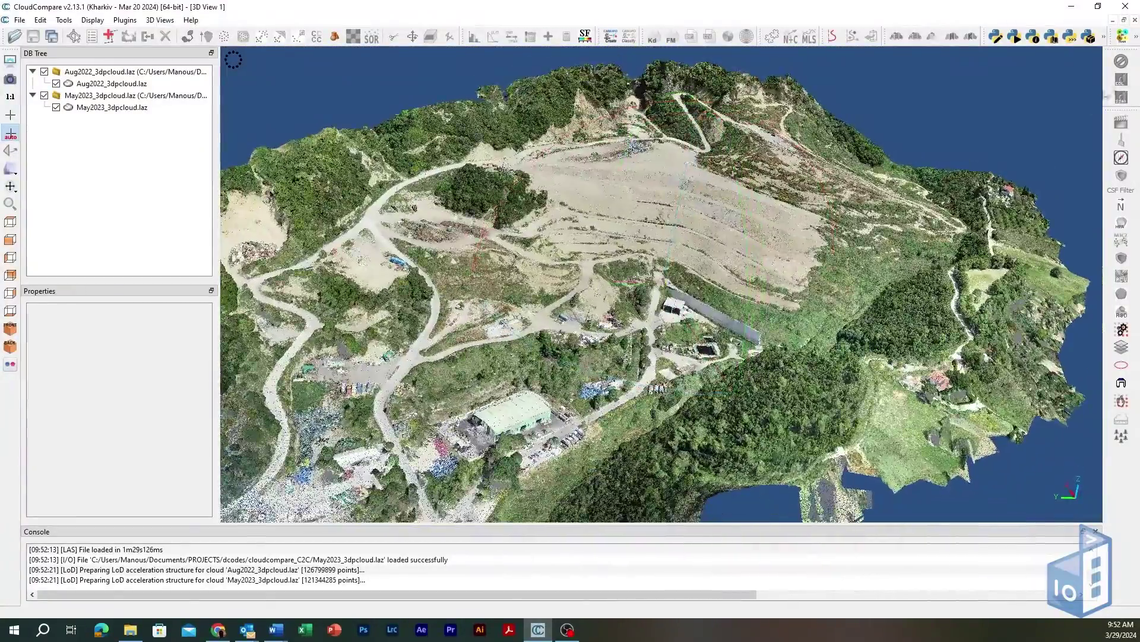
{"action": "left_click", "coordinate": [1121, 81]}
{"action": "mouse_move", "coordinate": [624, 193]}
{"action": "left_mouse_down"}
{"action": "mouse_move", "coordinate": [597, 195]}
{"action": "mouse_move", "coordinate": [602, 208]}
{"action": "left_mouse_up"}
{"action": "left_click_drag", "start_coordinate": [739, 356], "coordinate": [603, 275]}
- Start segmentation on both clouds and outline the terraced landfill area and its surrounding slopes with a closed polygon
{"action": "left_click", "coordinate": [112, 84]}
{"action": "left_click", "coordinate": [112, 107], "text": "ctrl"}
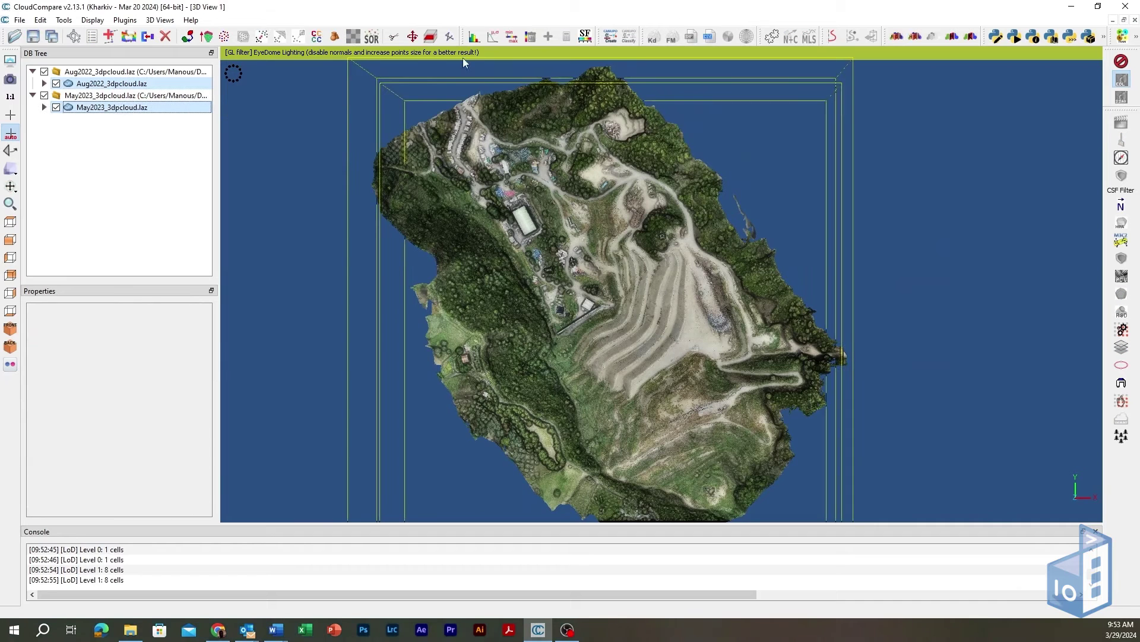
{"action": "left_click", "coordinate": [394, 38]}
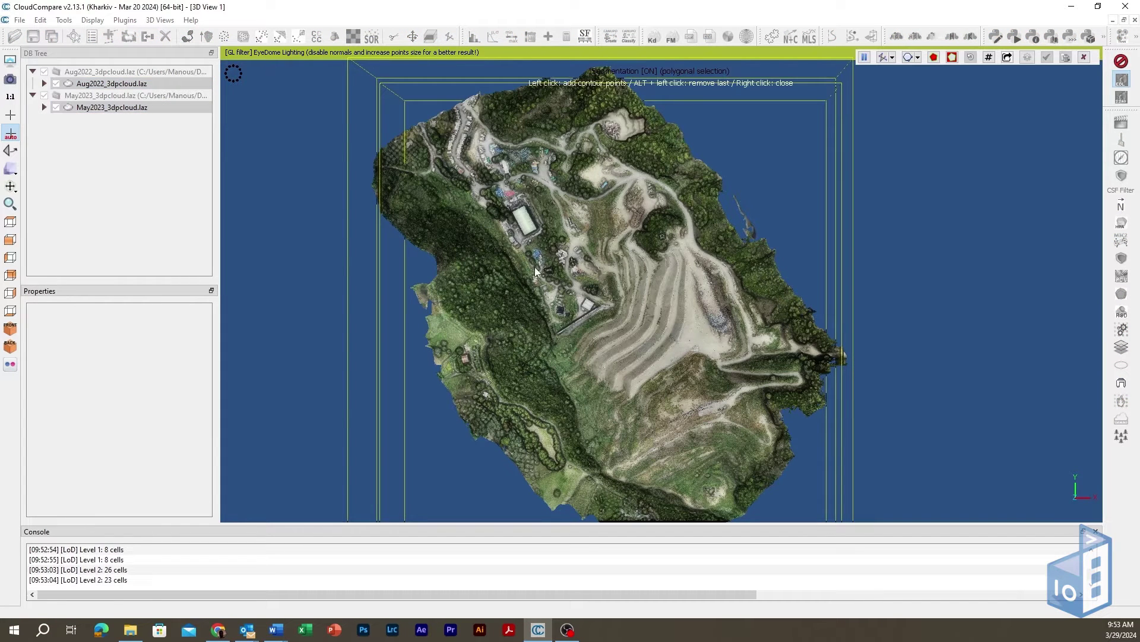
{"action": "left_click", "coordinate": [644, 168]}
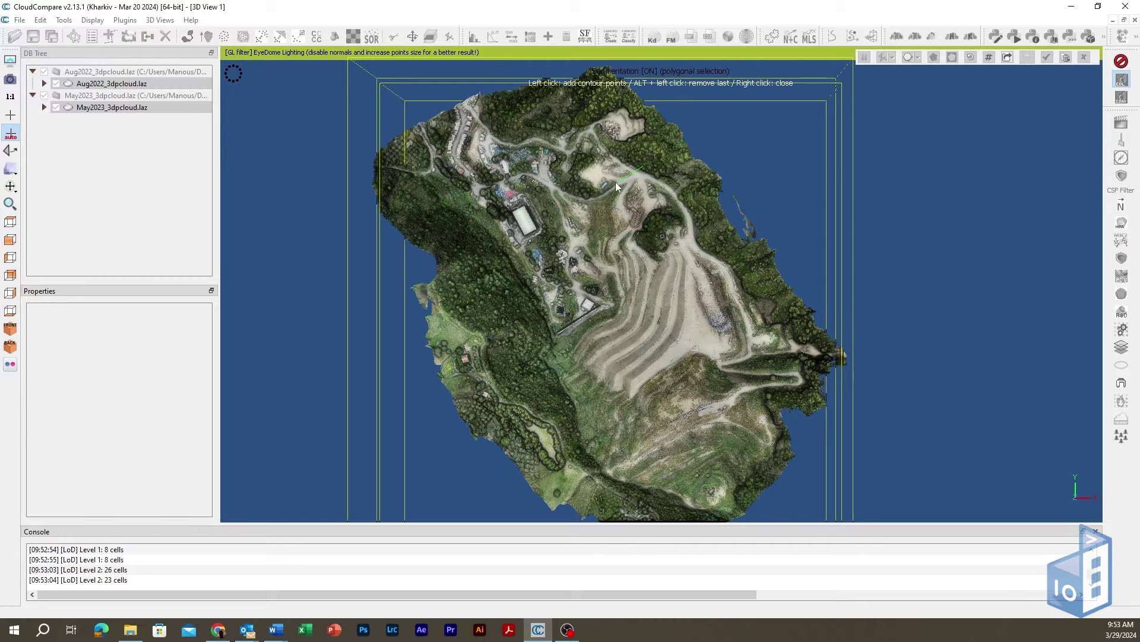
{"action": "left_click", "coordinate": [600, 297]}
{"action": "left_click", "coordinate": [552, 324]}
{"action": "left_click", "coordinate": [531, 362]}
{"action": "left_click", "coordinate": [580, 461]}
{"action": "left_click", "coordinate": [621, 484]}
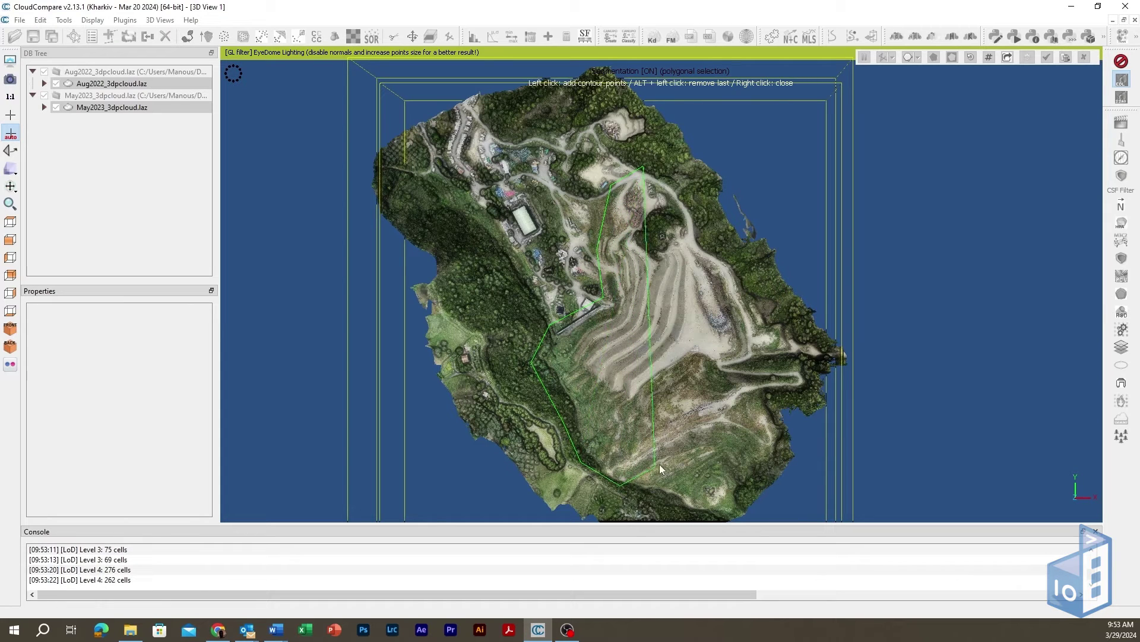
{"action": "left_click", "coordinate": [754, 401]}
{"action": "left_click", "coordinate": [760, 340]}
{"action": "left_click", "coordinate": [748, 284]}
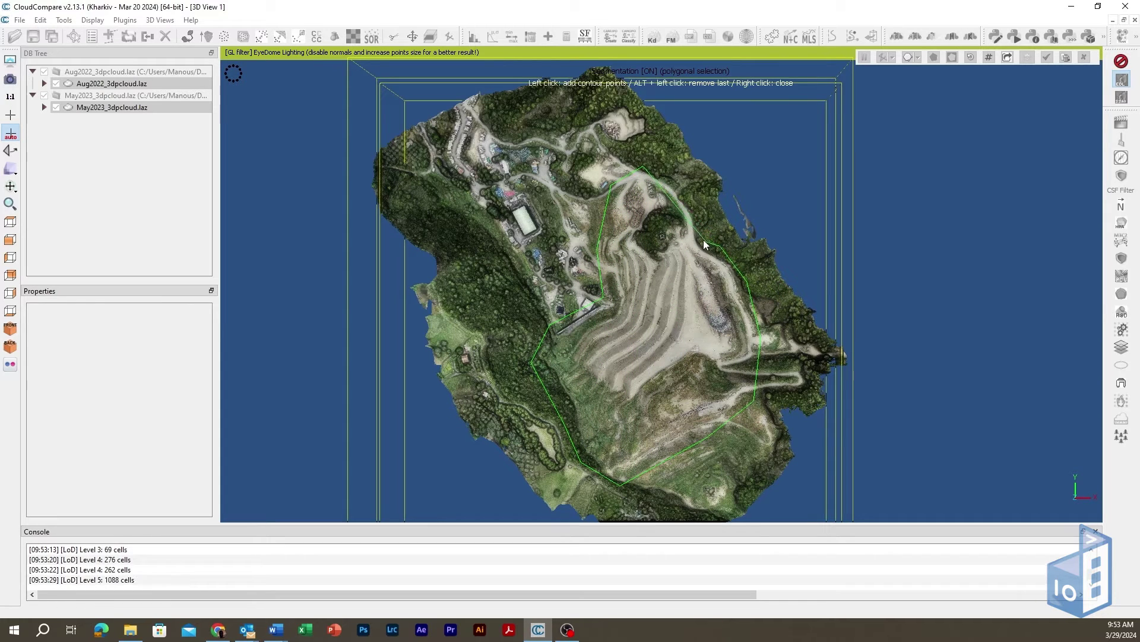
{"action": "left_click", "coordinate": [694, 196]}
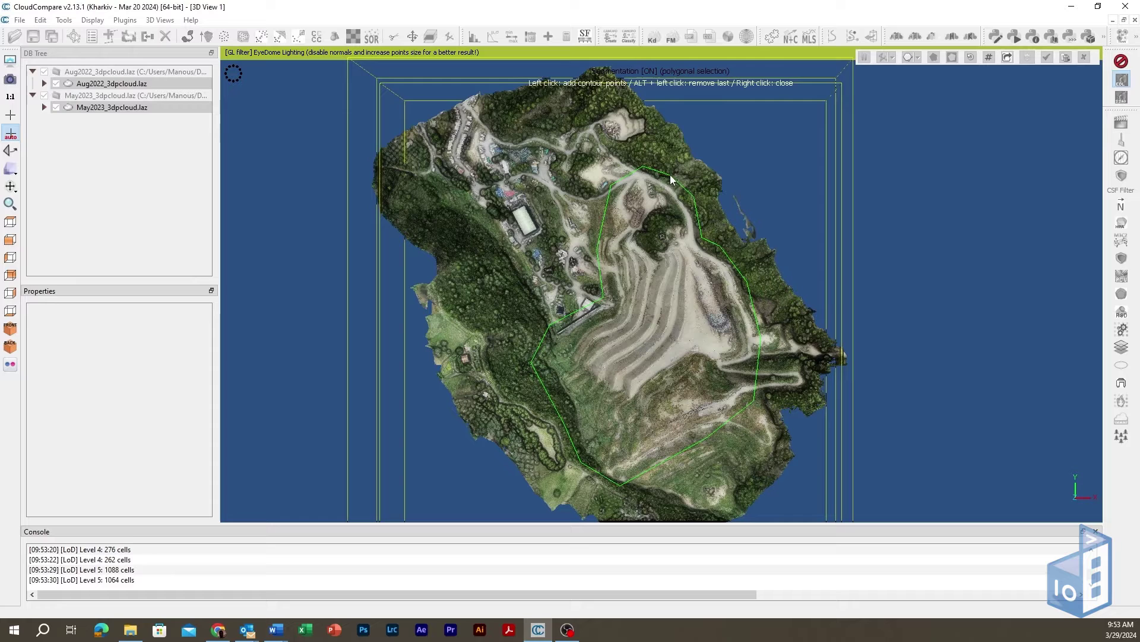
{"action": "right_click", "coordinate": [670, 176]}
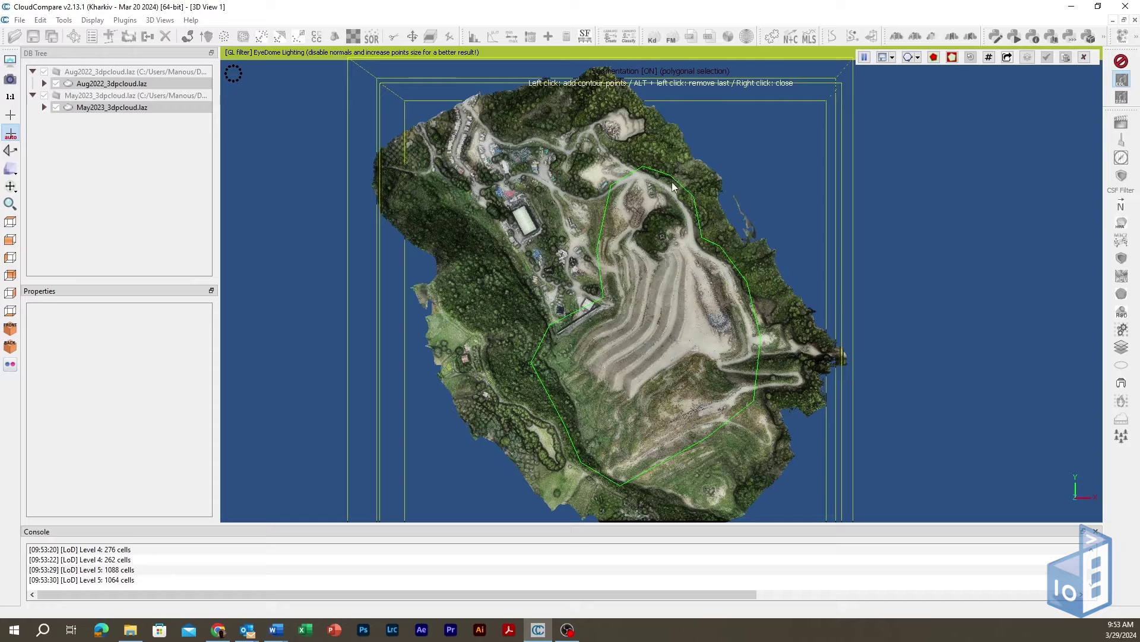
- Keep only the points inside the polygon, delete the hidden ones, and toggle the Aug2022 cloud's visibility to compare the cropped clouds
{"action": "left_click", "coordinate": [934, 57]}
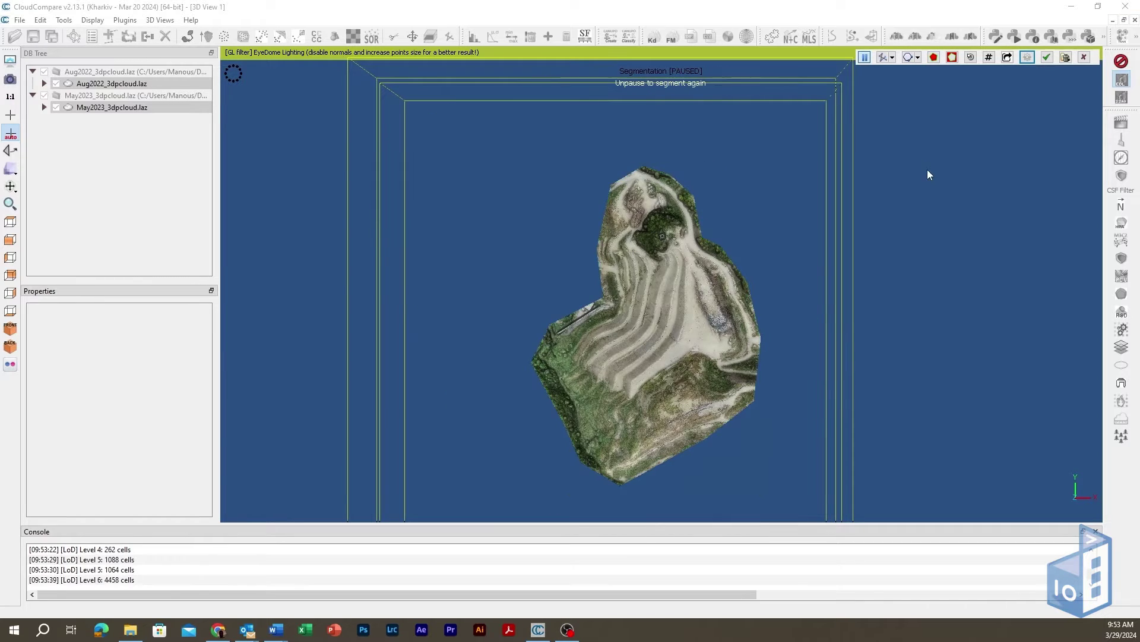
{"action": "left_click", "coordinate": [1066, 57]}
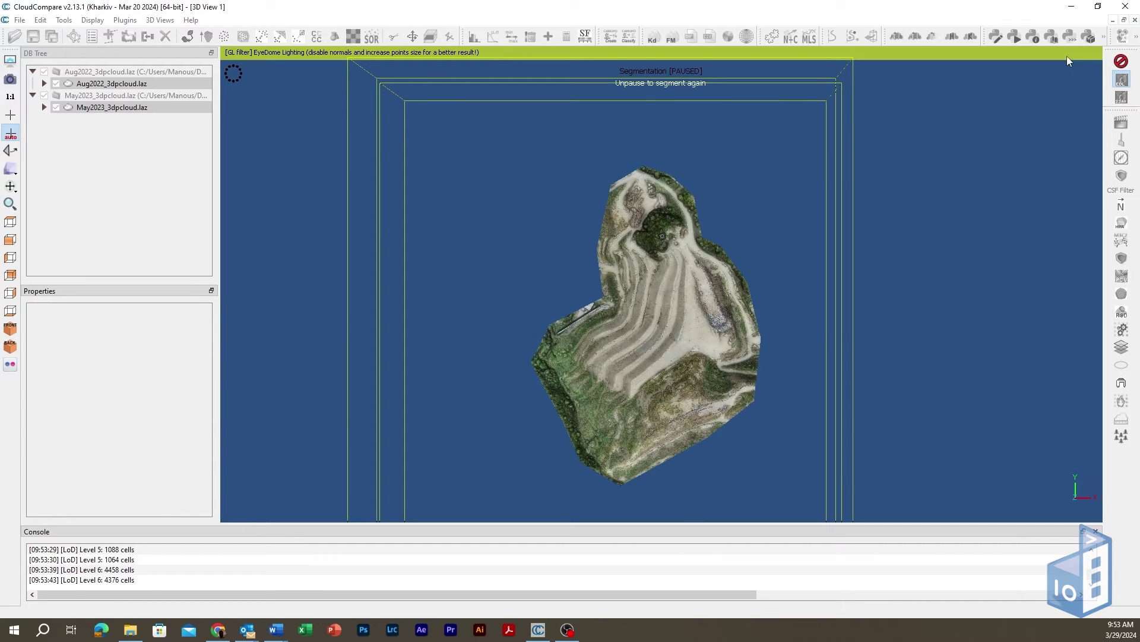
{"action": "left_click_drag", "start_coordinate": [710, 398], "coordinate": [722, 190]}
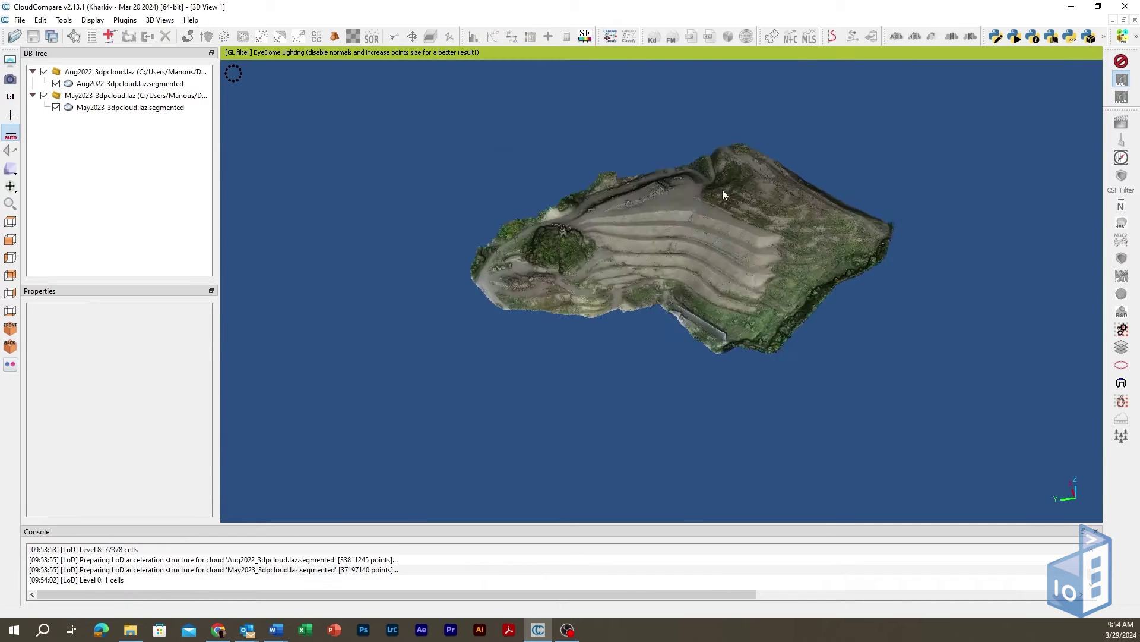
{"action": "scroll", "coordinate": [722, 190], "scroll_direction": "up", "scroll_amount": 3}
{"action": "left_click", "coordinate": [56, 83]}
{"action": "left_click", "coordinate": [56, 84]}
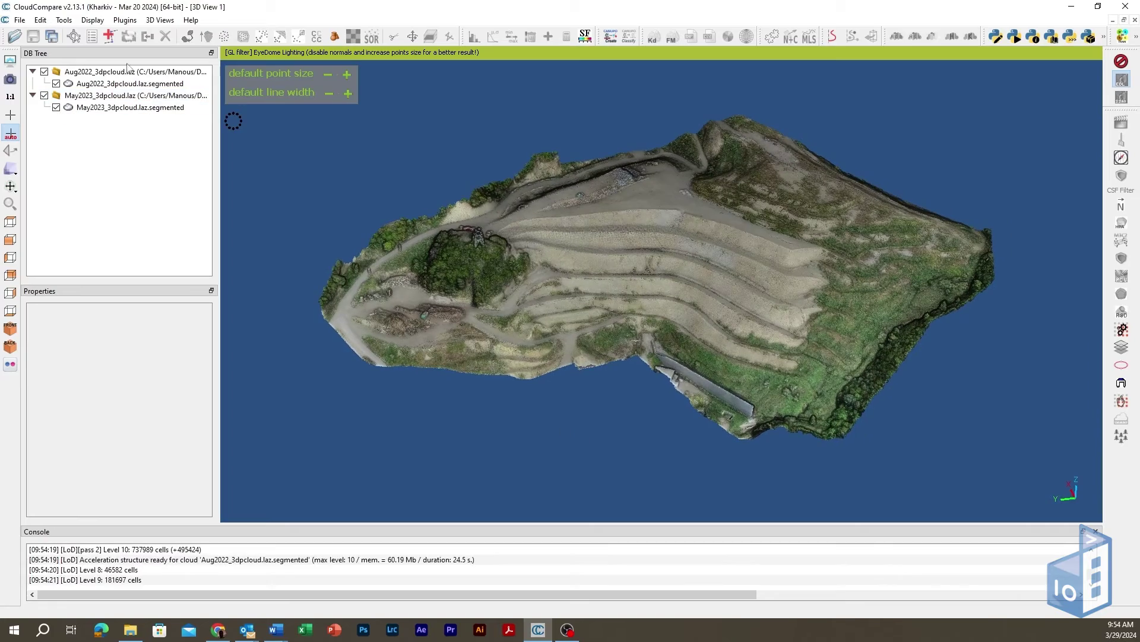
- Start a cloud-to-cloud distance computation with May2023_3dpcloud.laz.segmented as compared and Aug2022_3dpcloud.laz.segmented as reference
{"action": "left_click", "coordinate": [98, 84]}
{"action": "left_click", "coordinate": [101, 107], "text": "ctrl"}
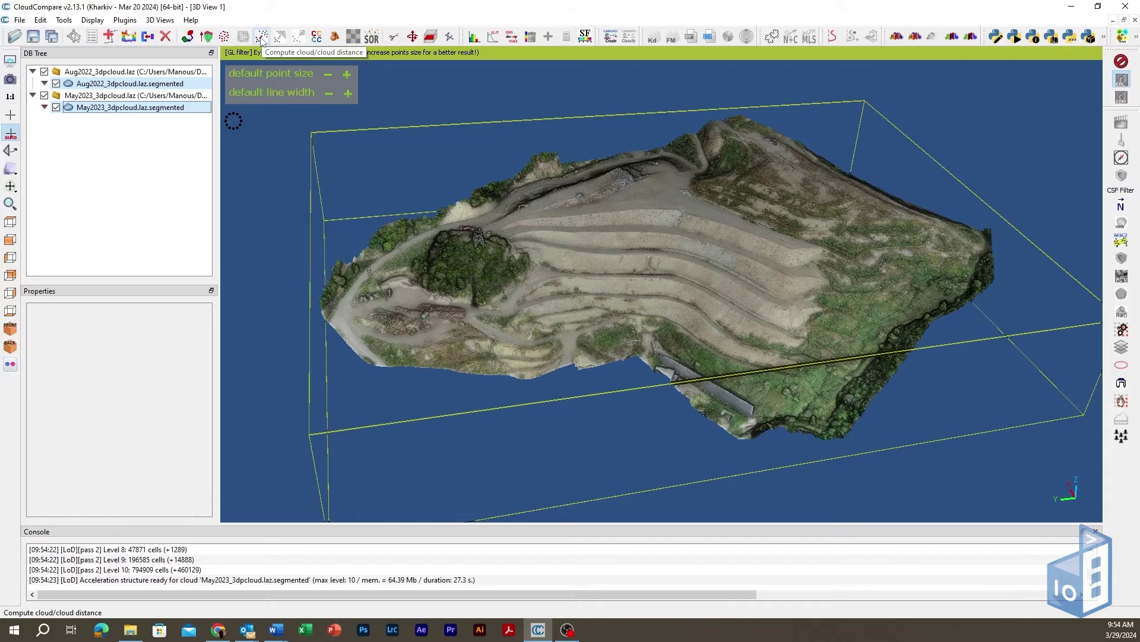
{"action": "left_click", "coordinate": [261, 37]}
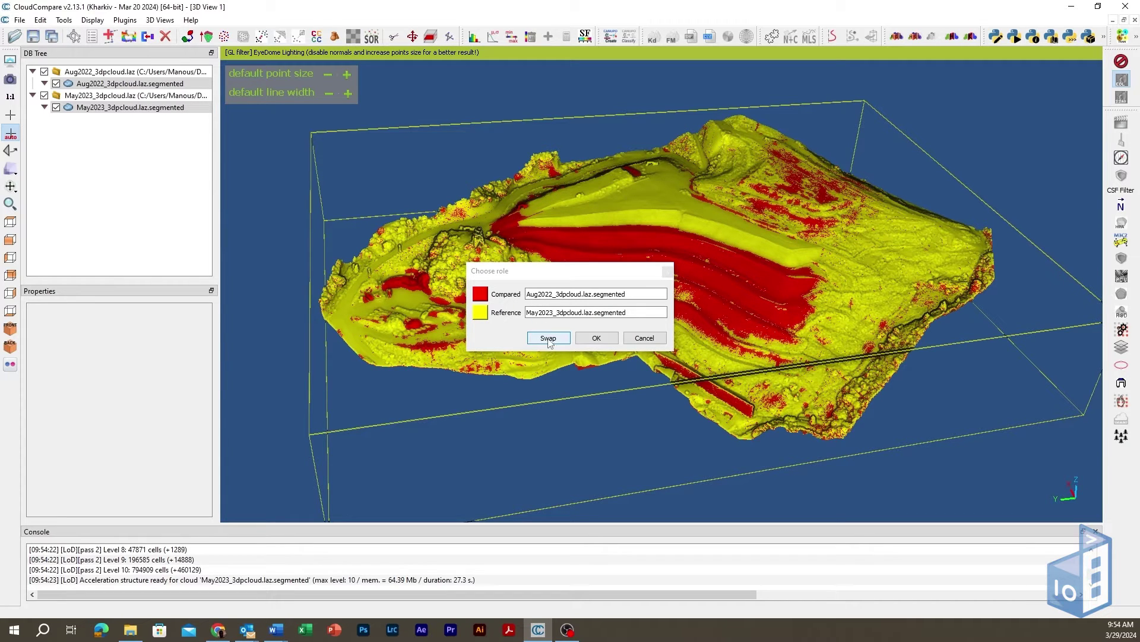
{"action": "left_click", "coordinate": [548, 339]}
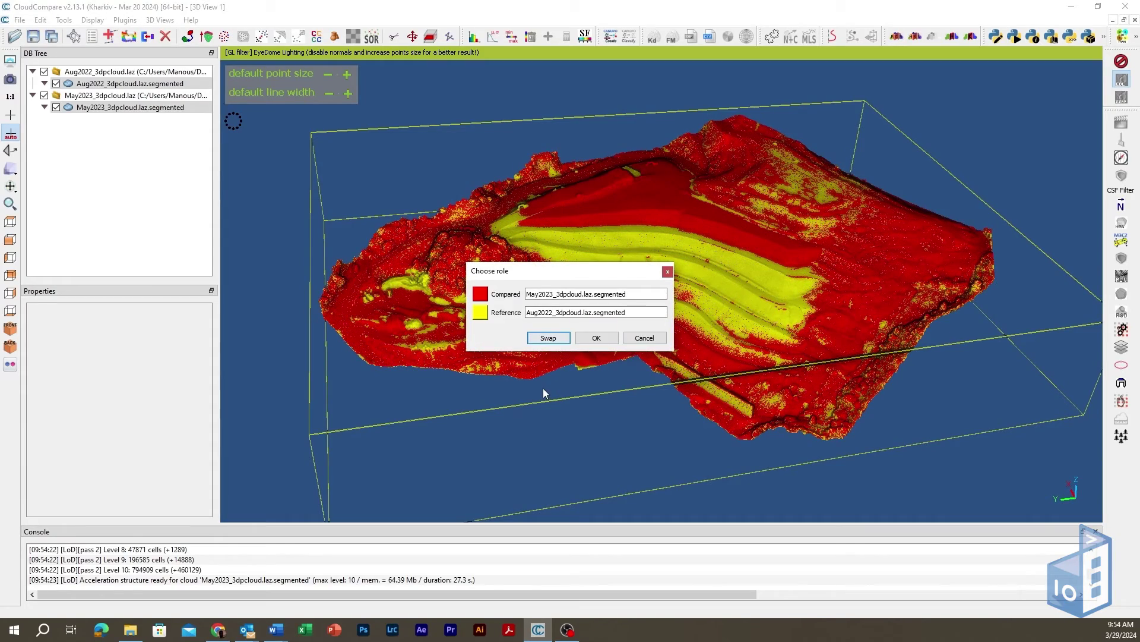
{"action": "left_click", "coordinate": [597, 338]}
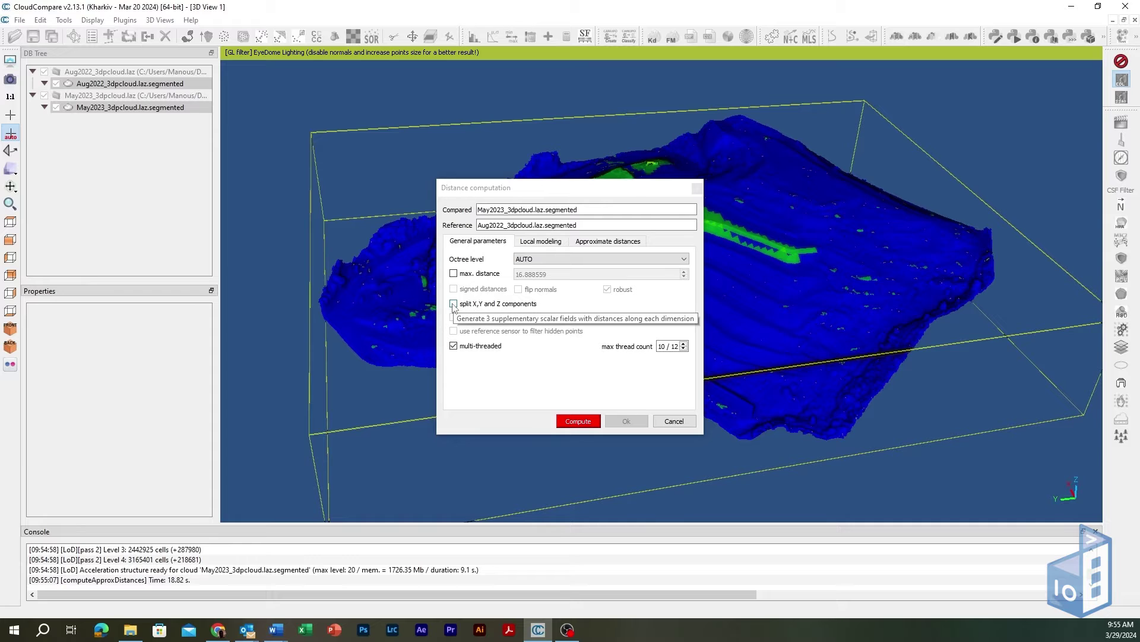
- Compute the distances split into X, Y and Z components, using the 2D1/2 Triangulation local model, and accept the result
{"action": "left_click", "coordinate": [453, 304]}
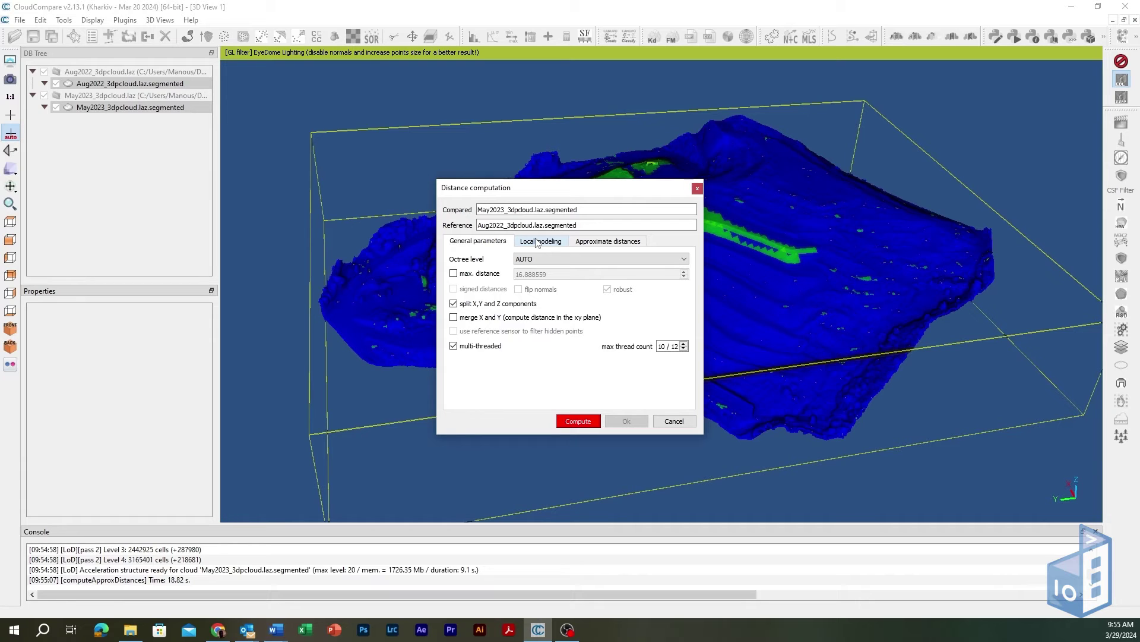
{"action": "left_click", "coordinate": [537, 241]}
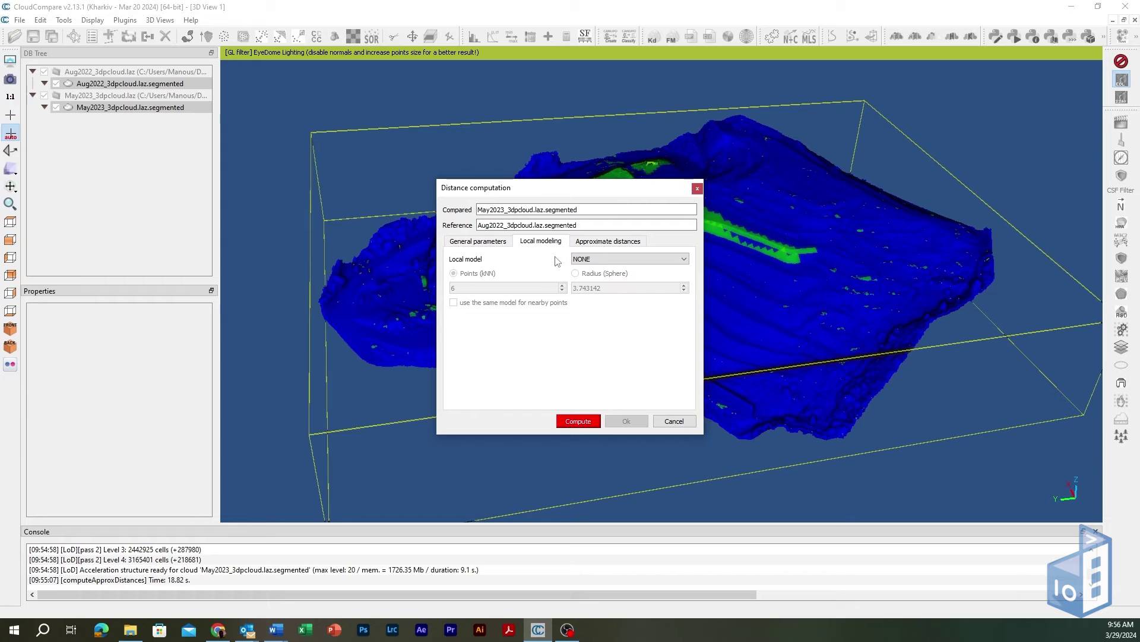
{"action": "left_click", "coordinate": [632, 263]}
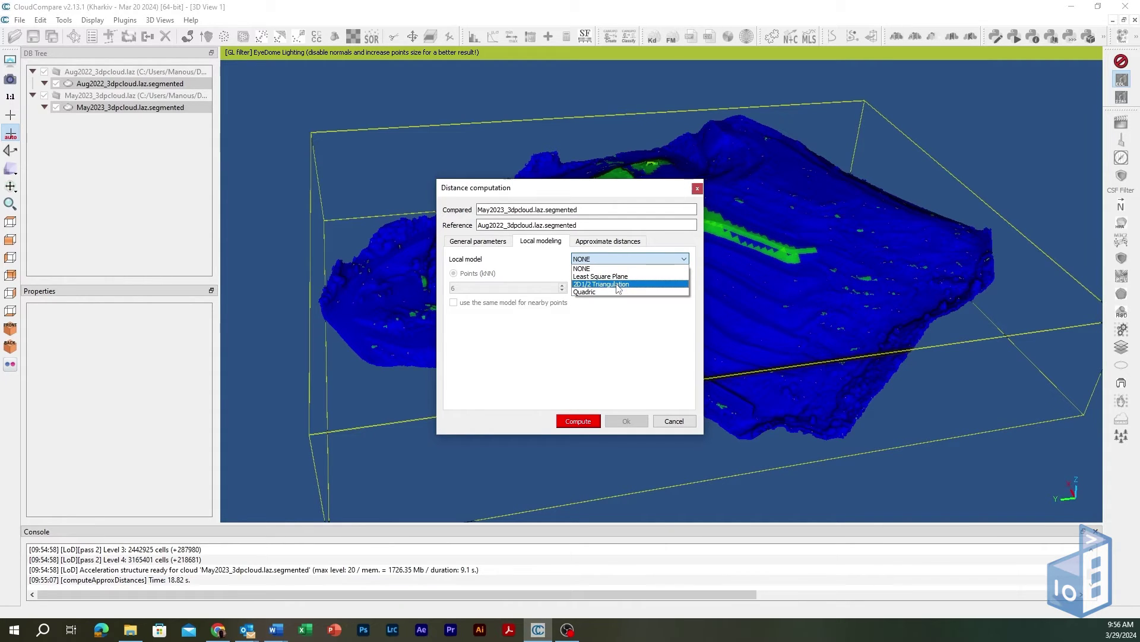
{"action": "left_click", "coordinate": [618, 284]}
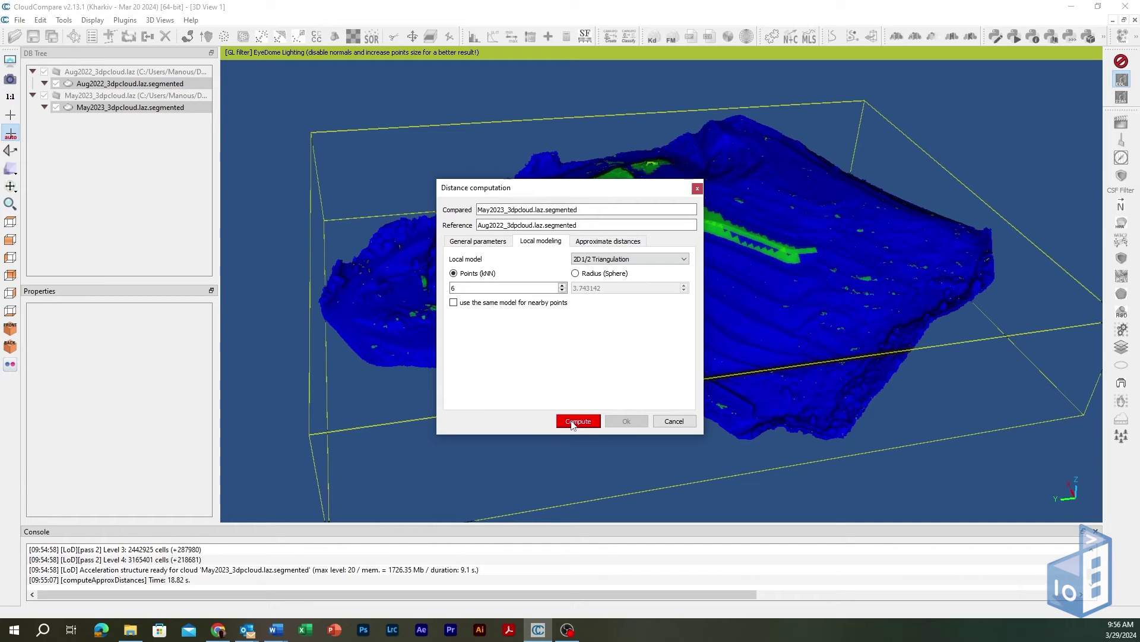
{"action": "left_click", "coordinate": [573, 421]}
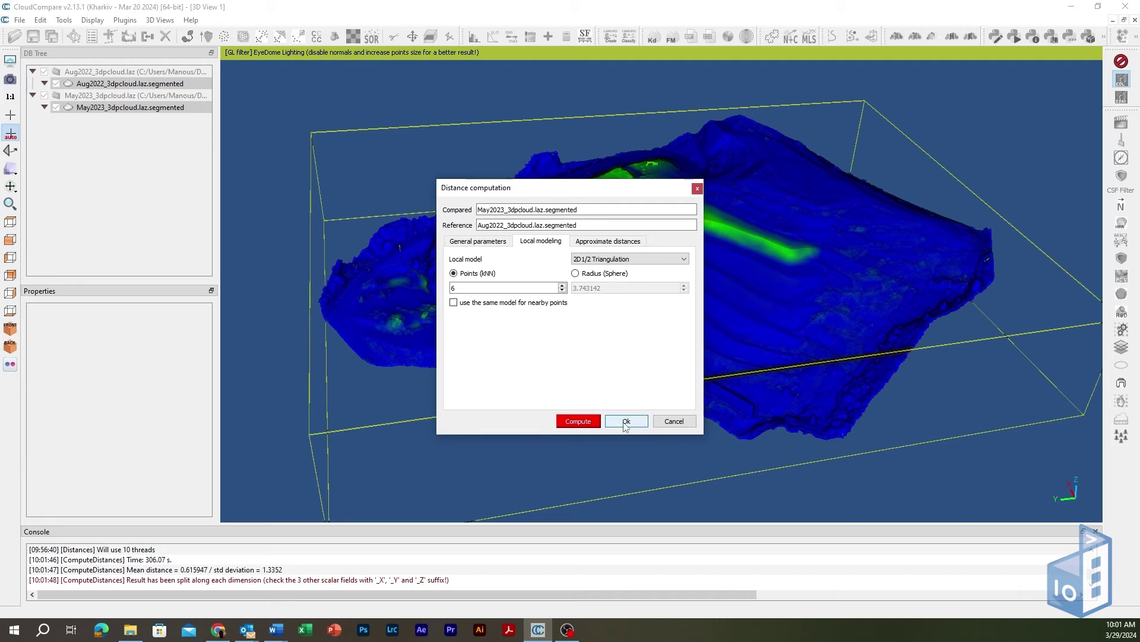
{"action": "left_click", "coordinate": [626, 421]}
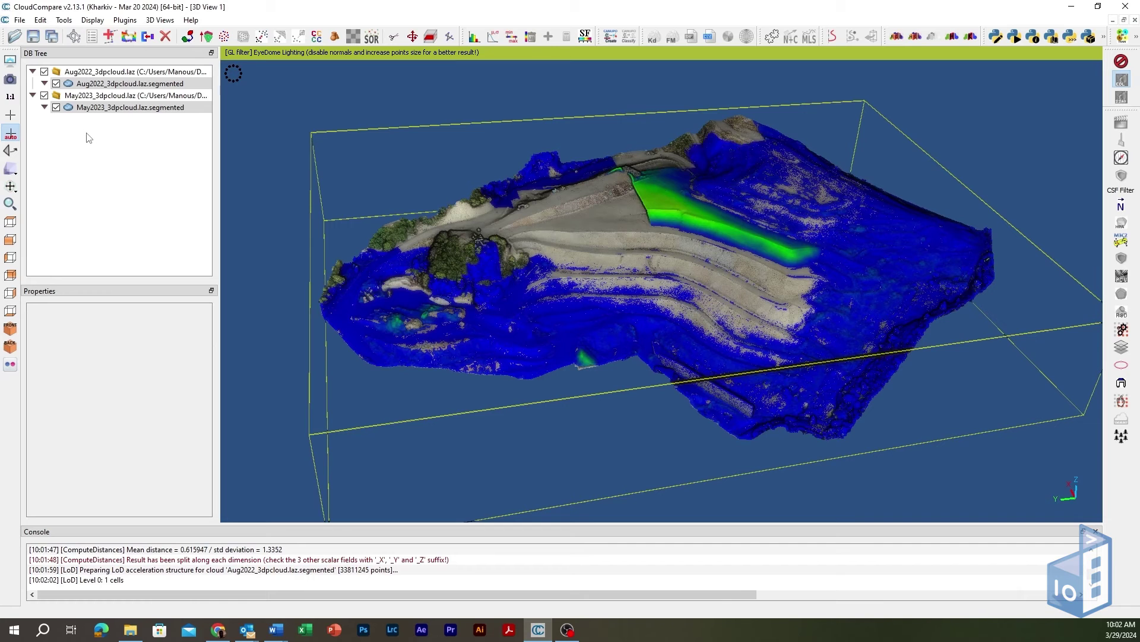
- Select the segmented May2023 cloud and hide the segmented Aug2022 cloud
{"action": "left_click", "coordinate": [130, 107]}
{"action": "left_click", "coordinate": [56, 83]}
{"action": "left_click_drag", "start_coordinate": [702, 221], "coordinate": [547, 442]}
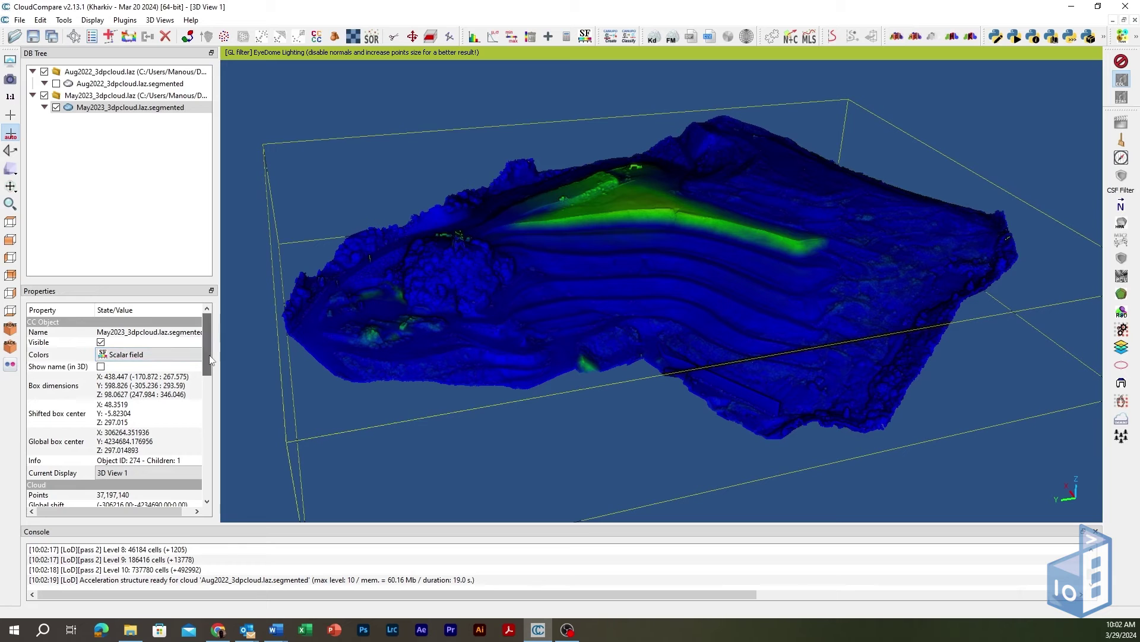
- Set the active scalar field of the May2023 cloud to the Z component of the C2C absolute distances
{"action": "left_click_drag", "start_coordinate": [208, 355], "coordinate": [211, 427]}
{"action": "left_click", "coordinate": [148, 344]}
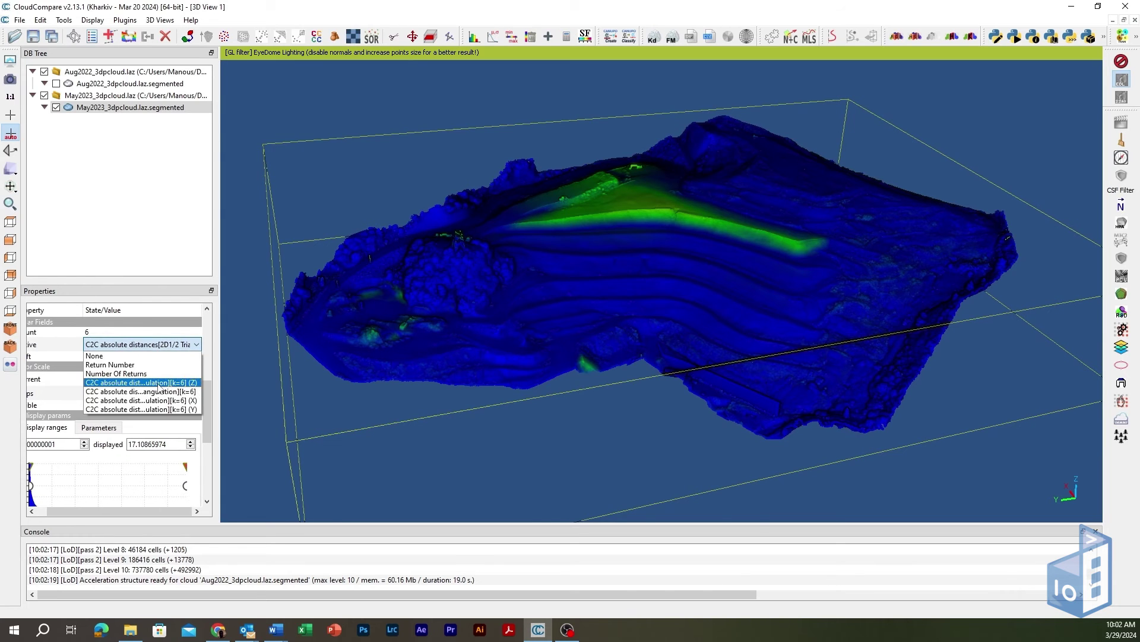
{"action": "left_click", "coordinate": [148, 355]}
{"action": "left_click_drag", "start_coordinate": [236, 356], "coordinate": [234, 419]}
{"action": "left_click", "coordinate": [162, 369]}
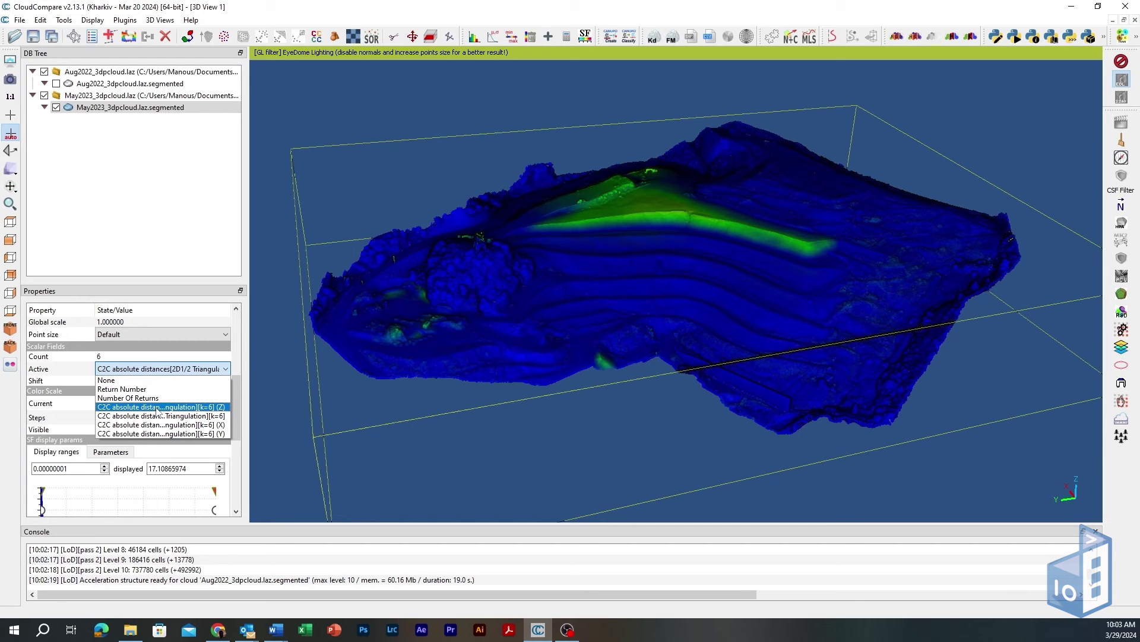
{"action": "left_click", "coordinate": [157, 408]}
{"action": "left_click", "coordinate": [161, 368]}
{"action": "left_click", "coordinate": [161, 370]}
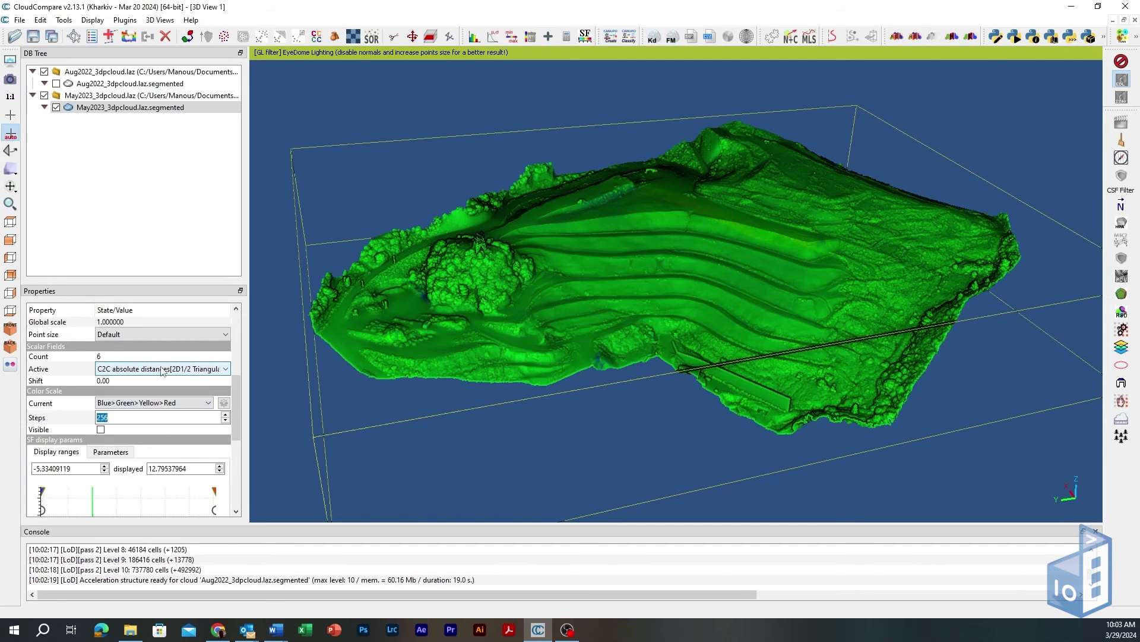
{"action": "left_click", "coordinate": [161, 370]}
{"action": "left_click", "coordinate": [168, 409]}
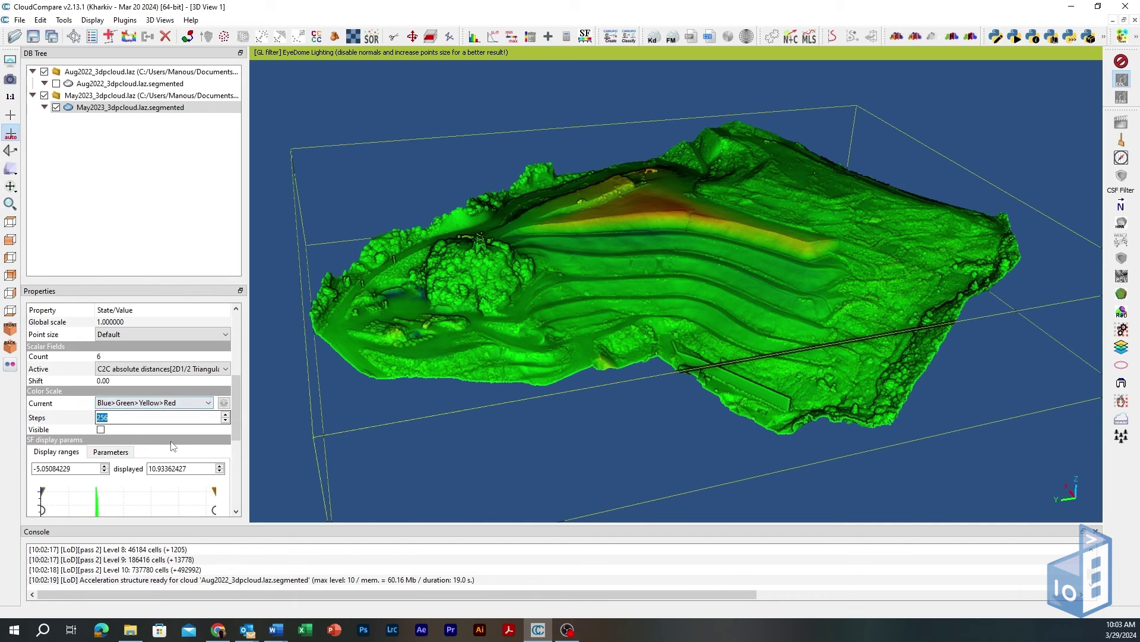
- Change the color scale of the May2023 cloud to Blue>White>Red
{"action": "left_click", "coordinate": [209, 404]}
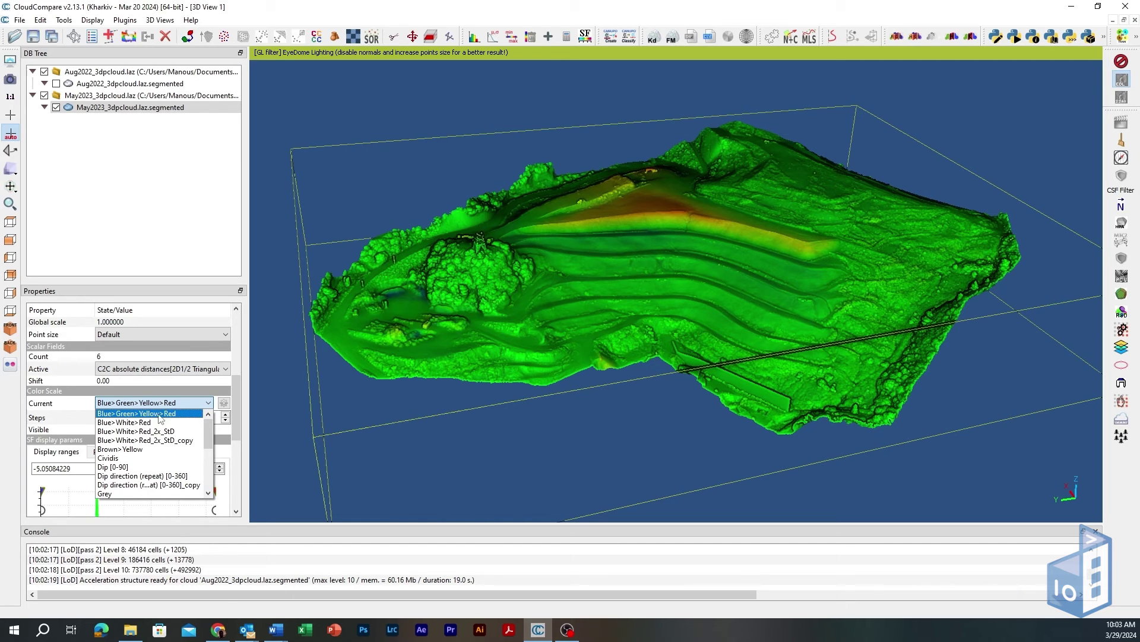
{"action": "left_click", "coordinate": [136, 423]}
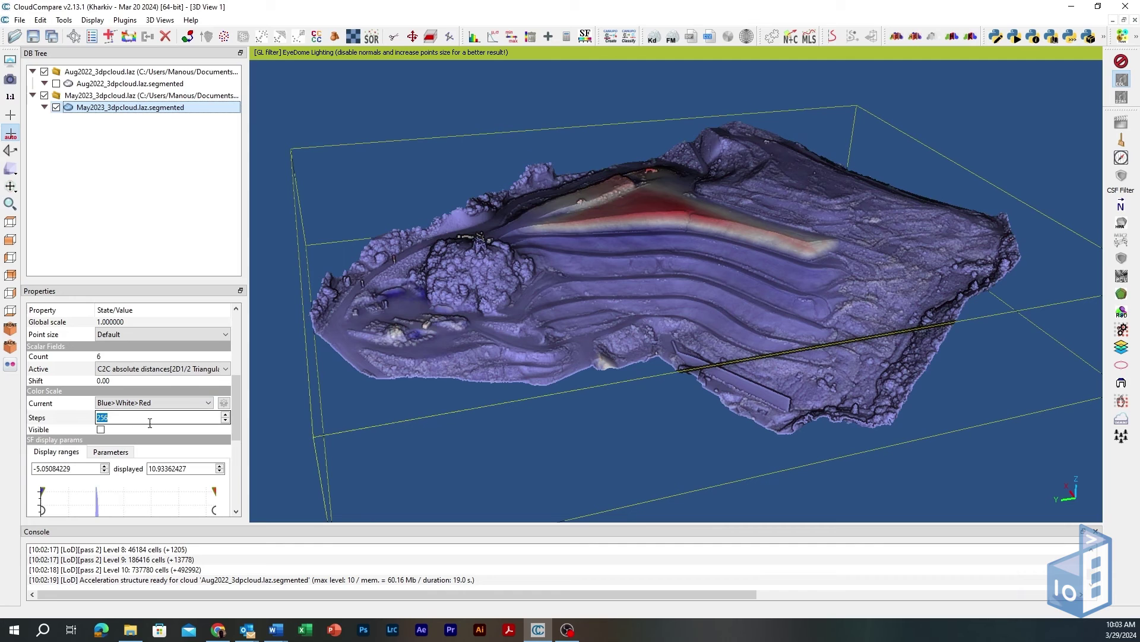
{"action": "scroll", "coordinate": [645, 270], "scroll_direction": "up", "scroll_amount": 2}
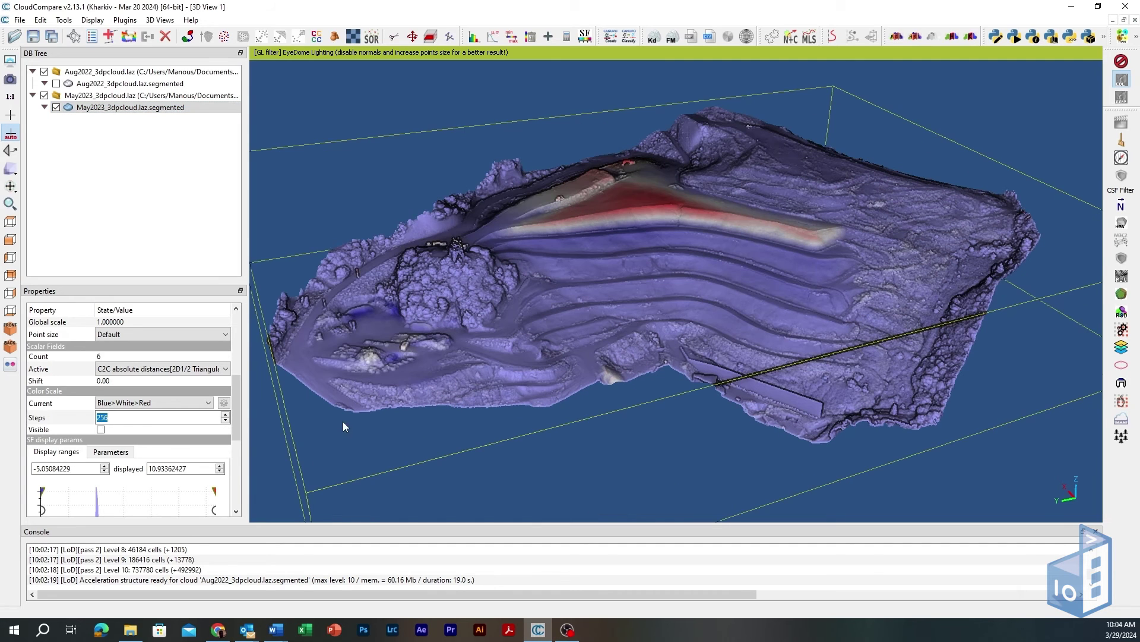
- Display the color scale in the view, always show 0 in it, and hide out-of-range values instead of showing them in grey
{"action": "left_click_drag", "start_coordinate": [238, 416], "coordinate": [240, 451]}
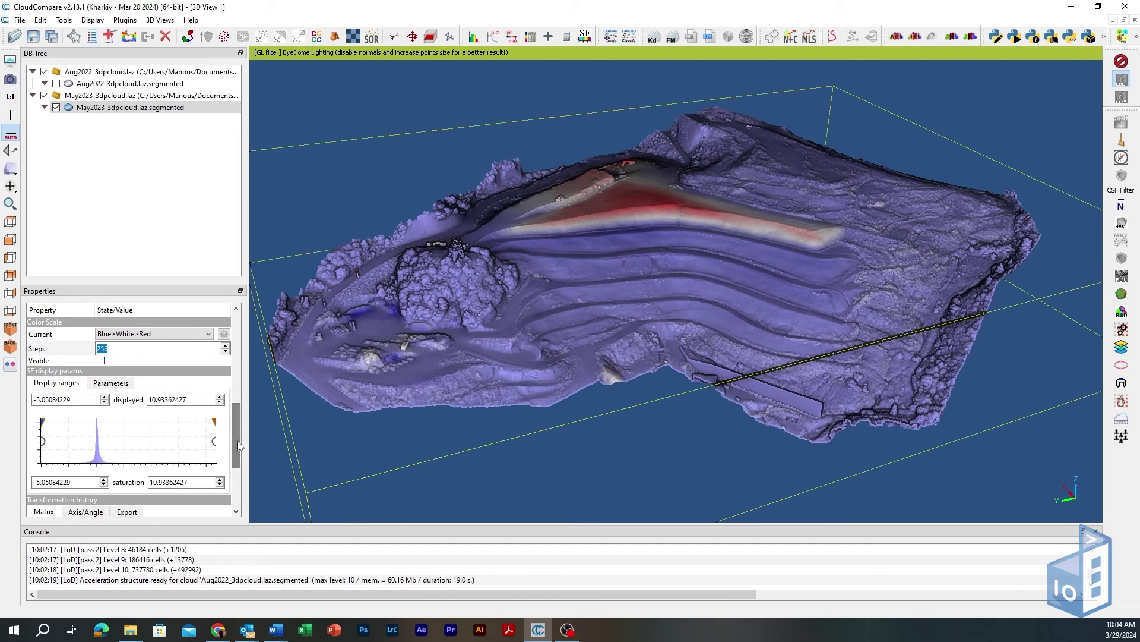
{"action": "left_click", "coordinate": [101, 361]}
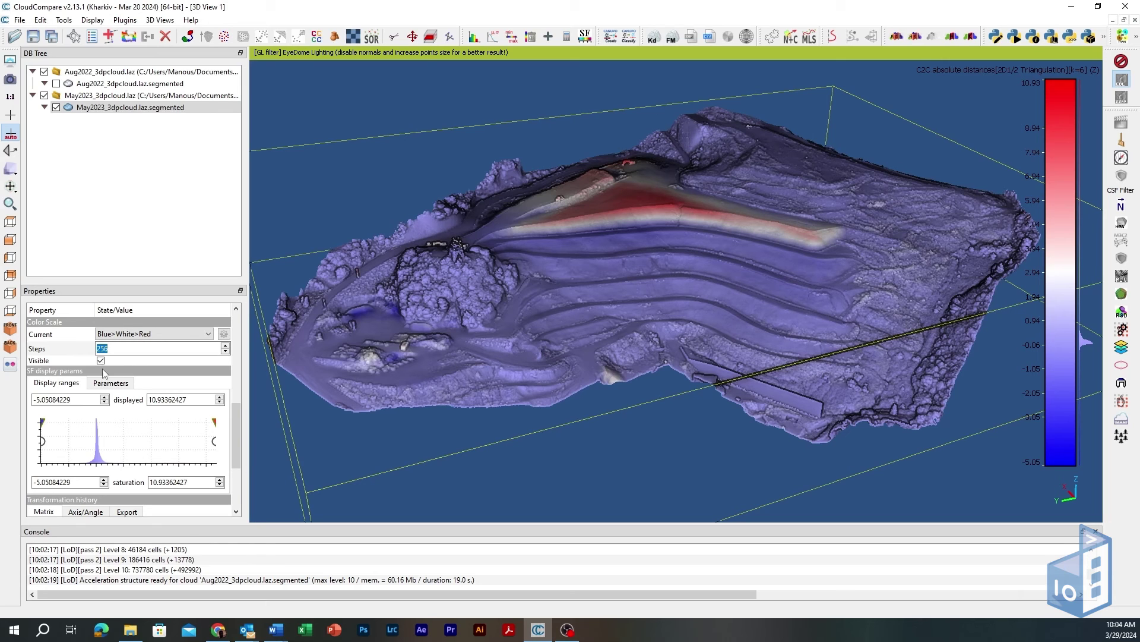
{"action": "left_click", "coordinate": [105, 386]}
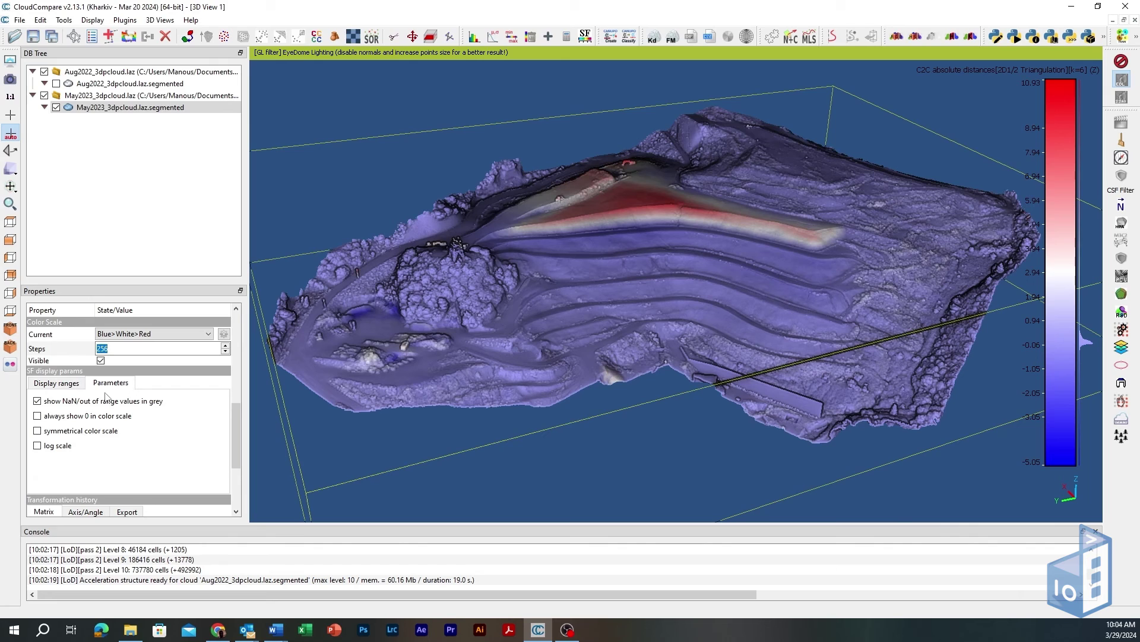
{"action": "left_click", "coordinate": [38, 416]}
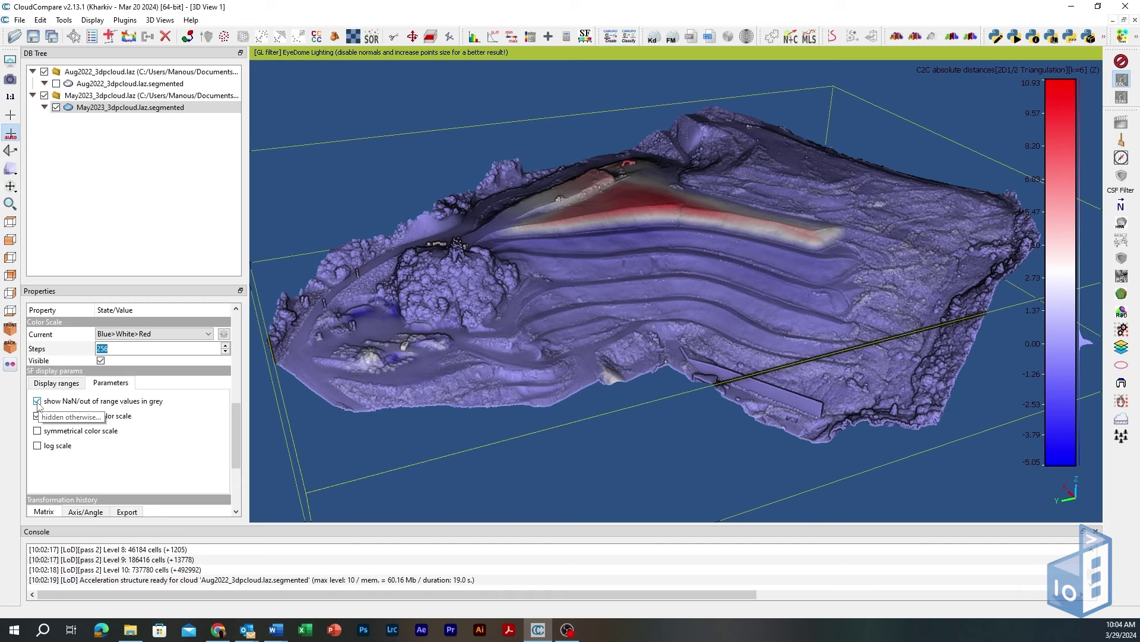
{"action": "left_click", "coordinate": [66, 383]}
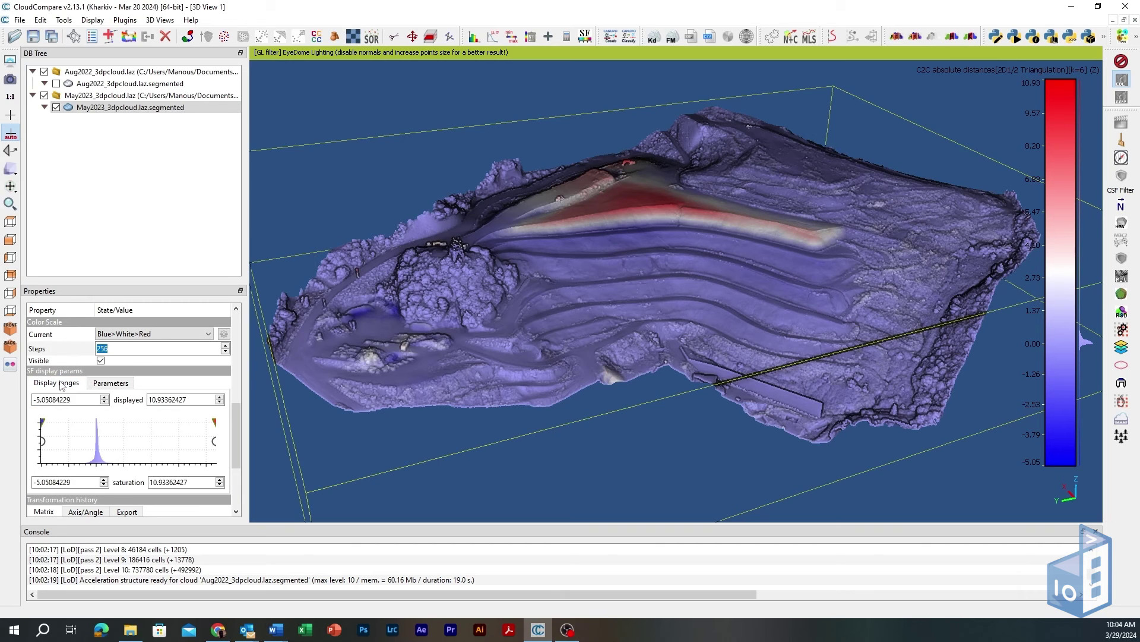
- Narrow the displayed range to about -2.62 to 2.08 and the saturation range to about -2.67 to 9.53
{"action": "left_click", "coordinate": [47, 446]}
{"action": "left_click_drag", "start_coordinate": [56, 445], "coordinate": [91, 444]}
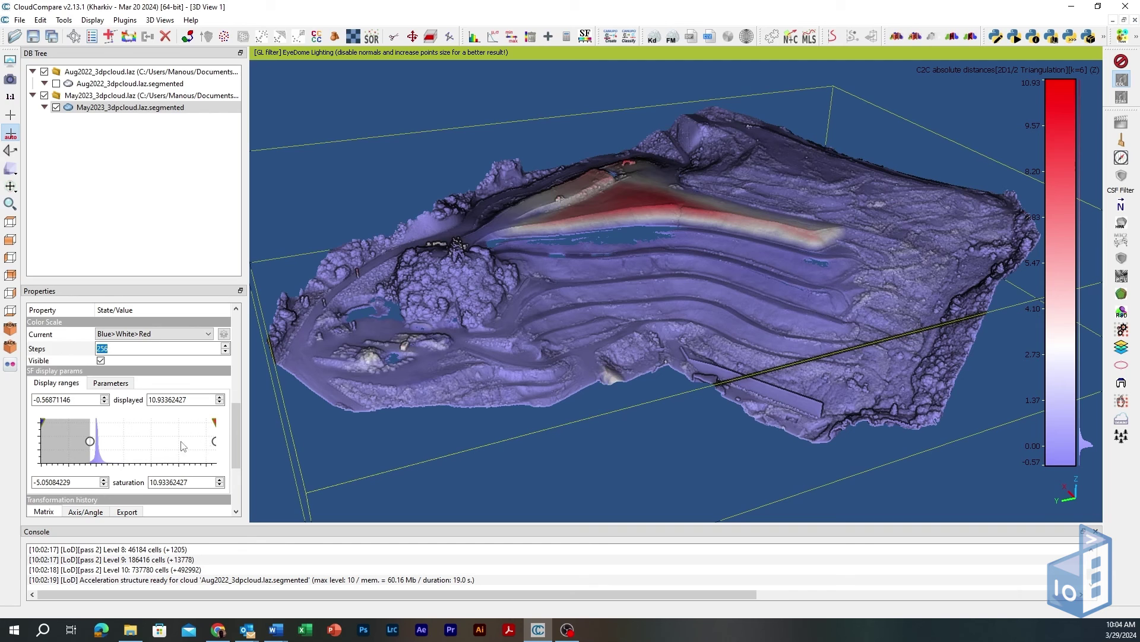
{"action": "left_click_drag", "start_coordinate": [104, 446], "coordinate": [67, 420]}
{"action": "left_click_drag", "start_coordinate": [214, 420], "coordinate": [107, 441]}
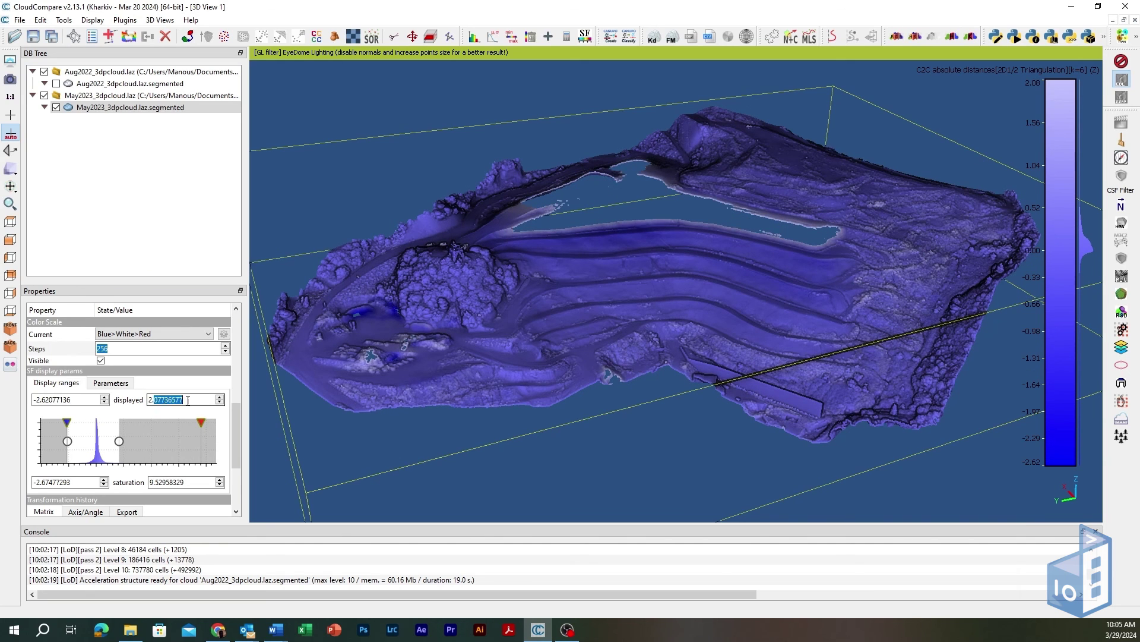
- Set both the displayed range and the saturation range of the Z distances to -1 to 1
{"action": "triple_click", "coordinate": [165, 478]}
{"action": "type", "text": "1"}
{"action": "key", "text": "Return"}
{"action": "left_click_drag", "start_coordinate": [564, 437], "coordinate": [580, 430]}
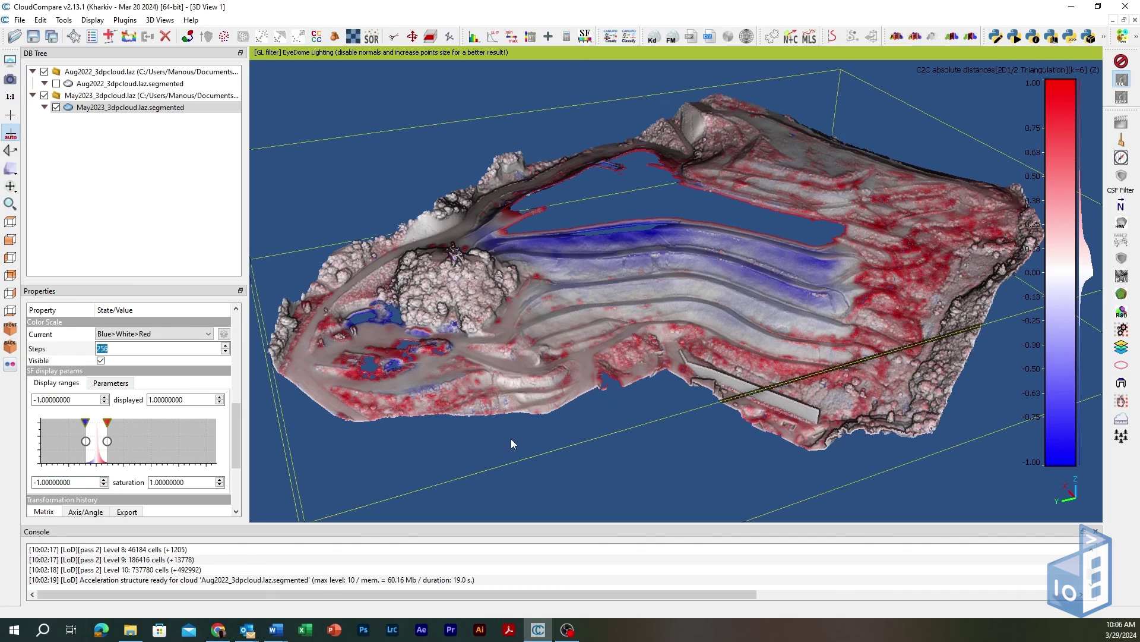